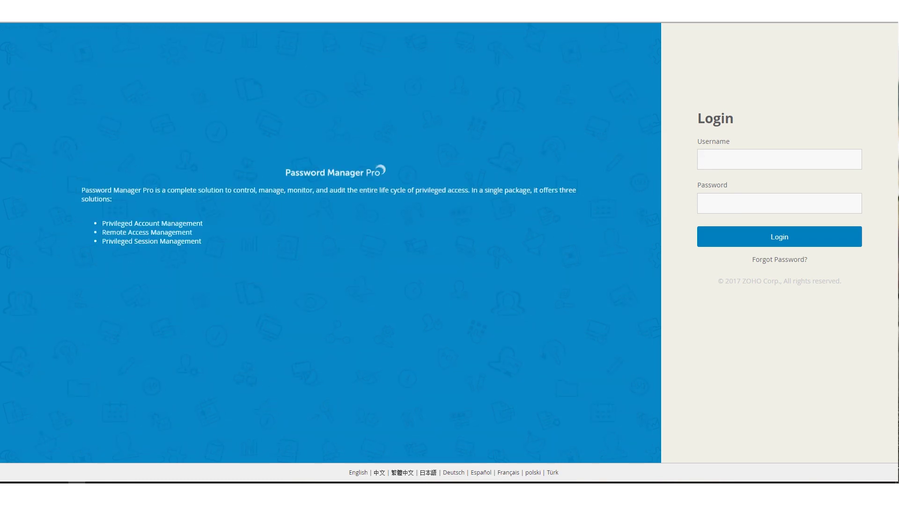
- Sign in to Password Manager Pro with the administrator username and password
type("admin")
key("Tab")
type("admin")
key("Return")
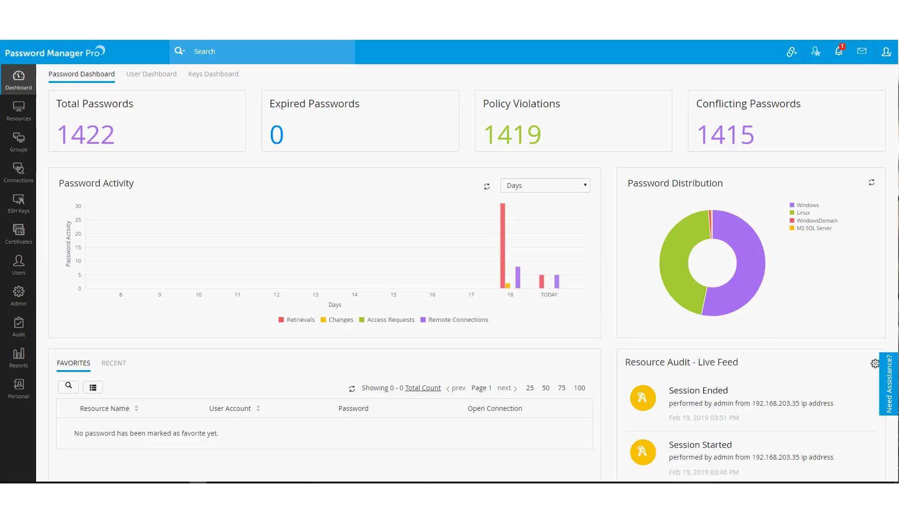
- Browse the Users list, then open the Admin settings overview
left_click(19, 265)
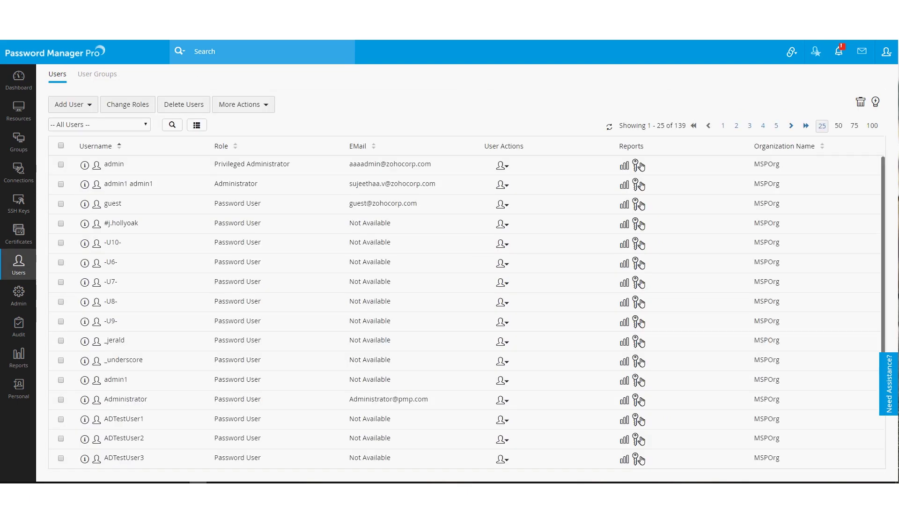
scroll(463, 308, "down", 5)
scroll(463, 309, "up", 5)
left_click(19, 294)
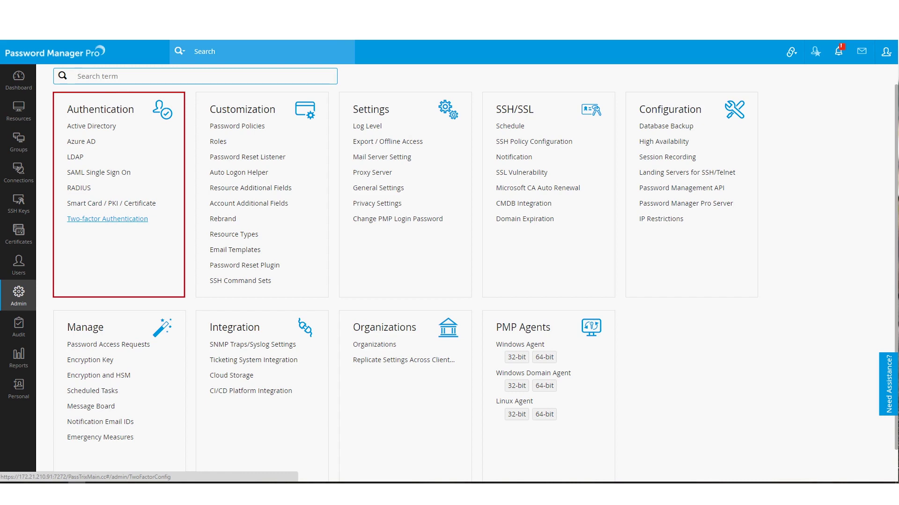
left_click(107, 218)
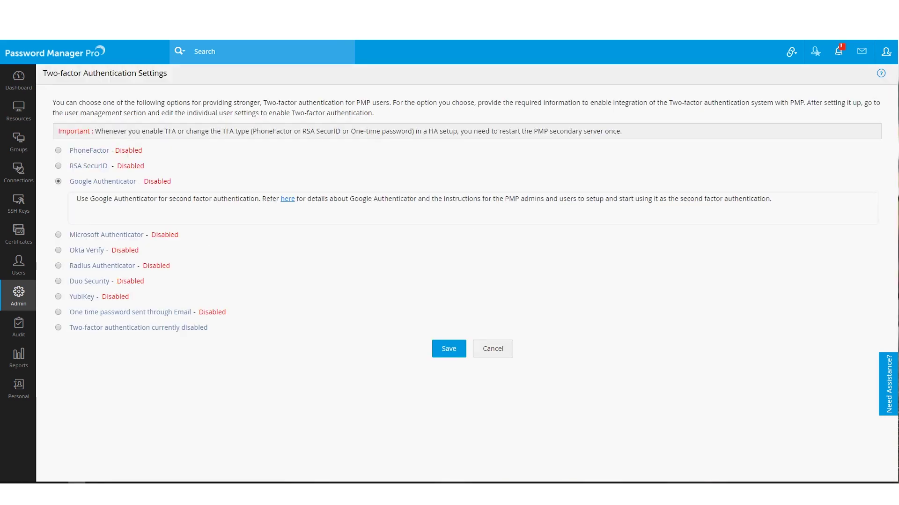
left_click(58, 281)
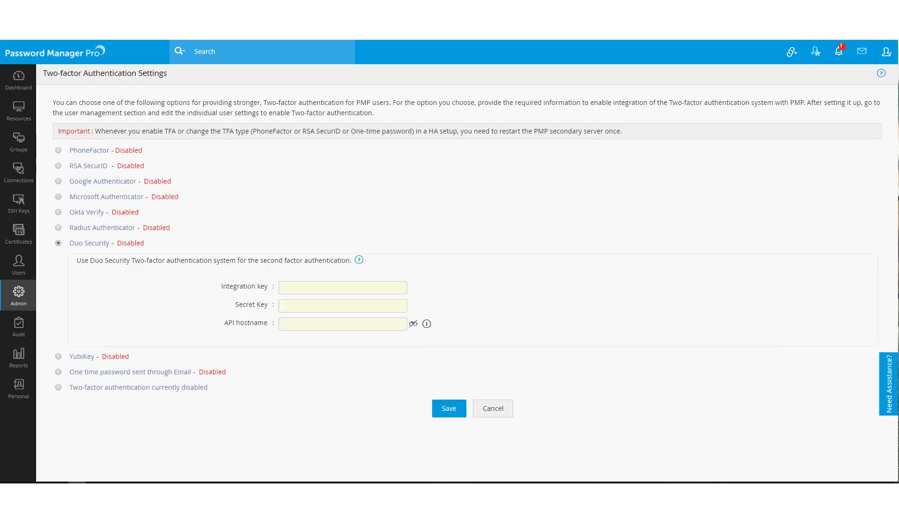
left_click(58, 227)
scroll(468, 281, "down", 1)
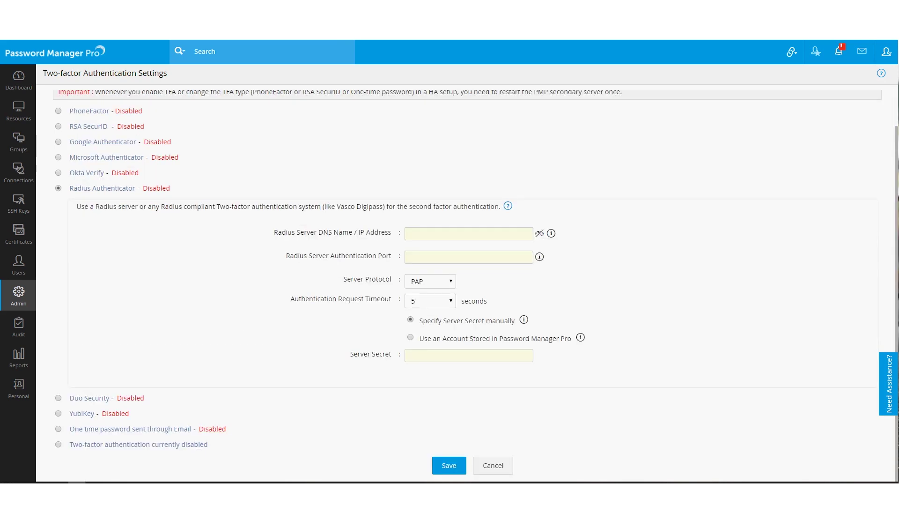
left_click(19, 292)
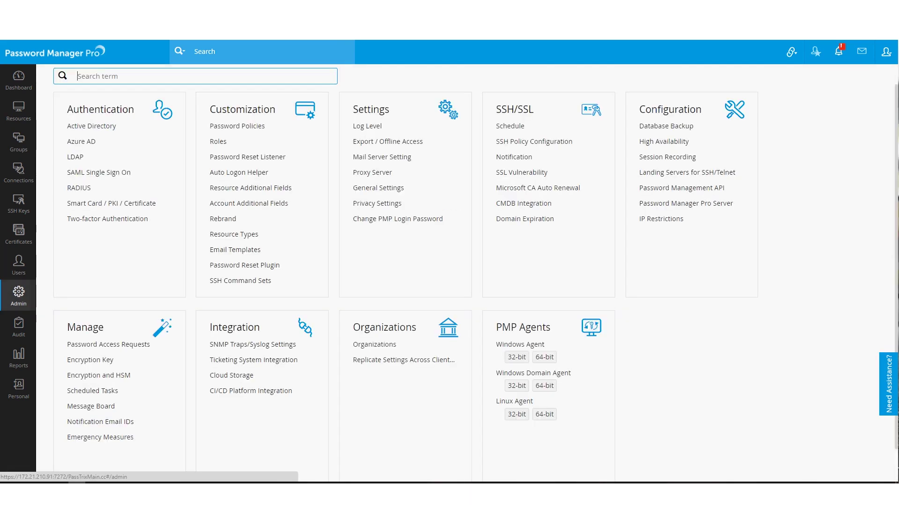
left_click(99, 172)
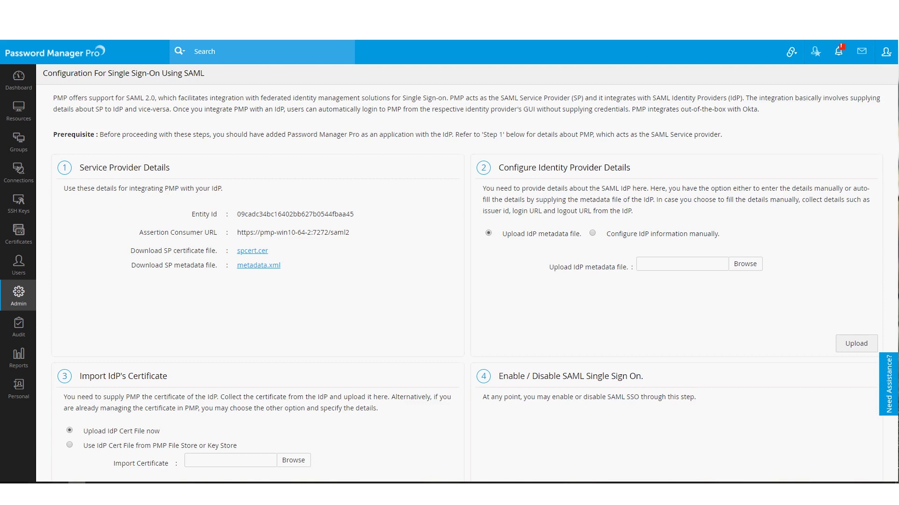
left_click(19, 80)
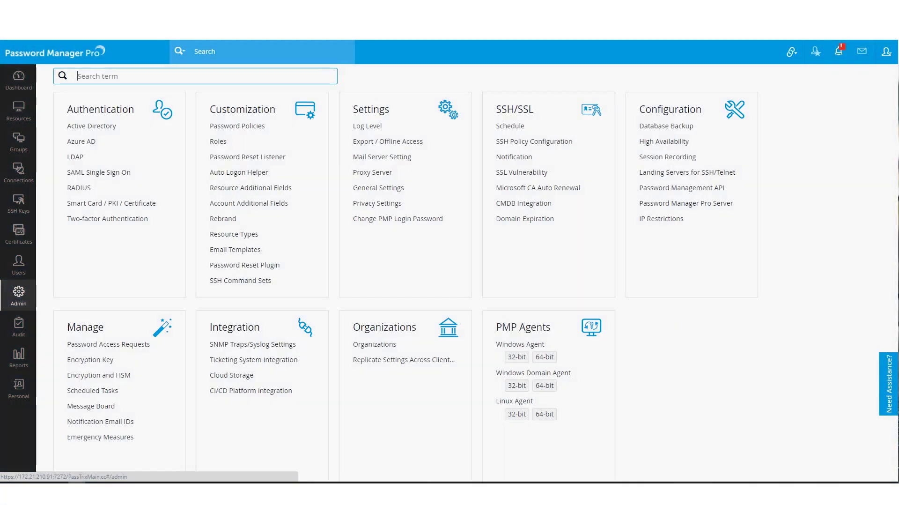
- Open the Roles list and preview the Add Role form, dismissing it without creating a role
left_click(218, 140)
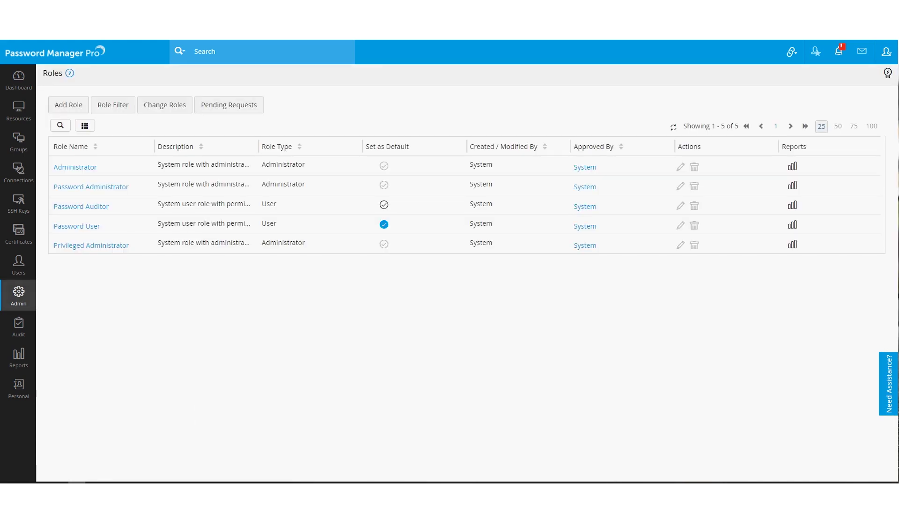
left_click(68, 104)
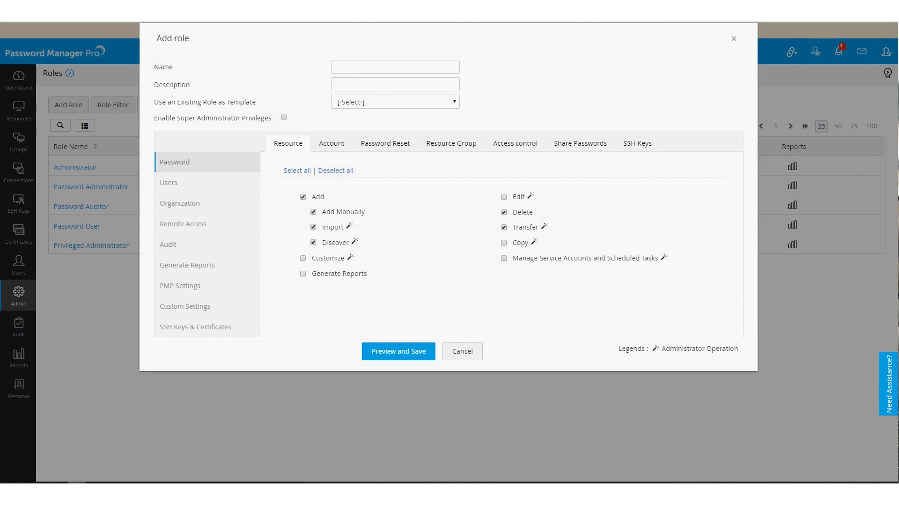
key("Escape")
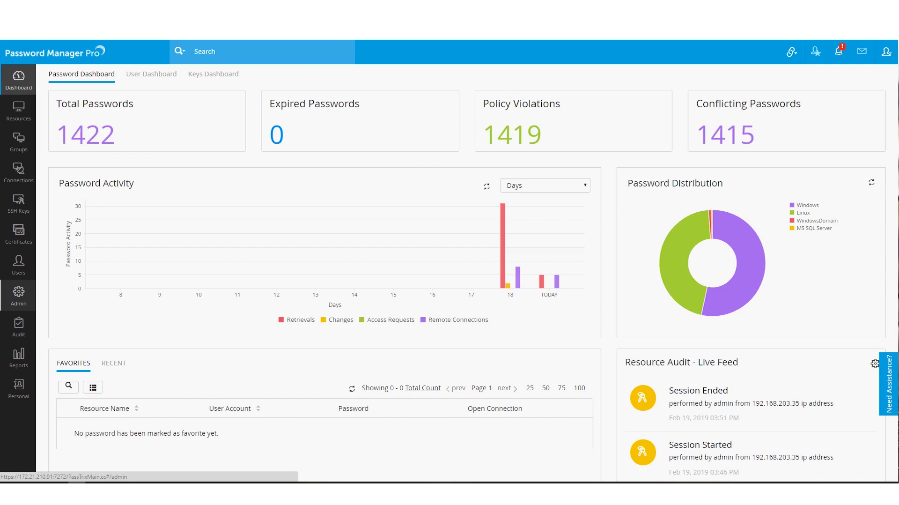
left_click(18, 294)
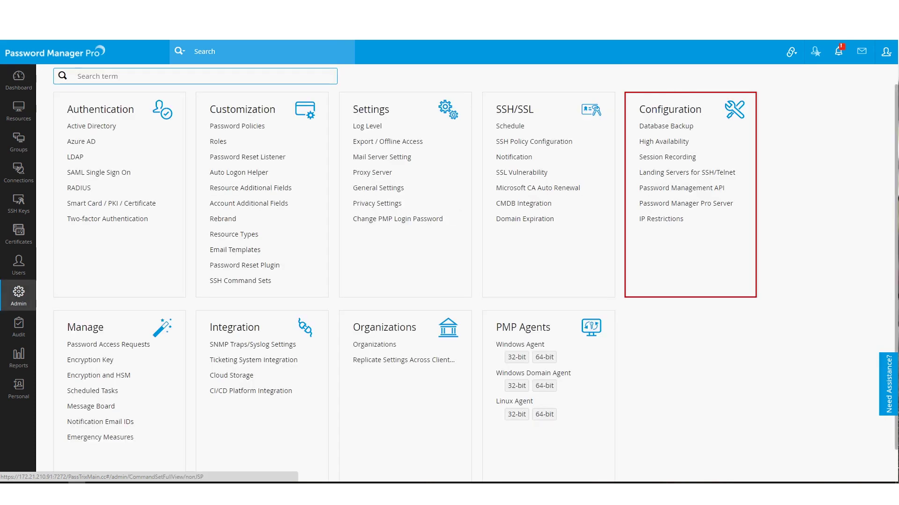
left_click(661, 219)
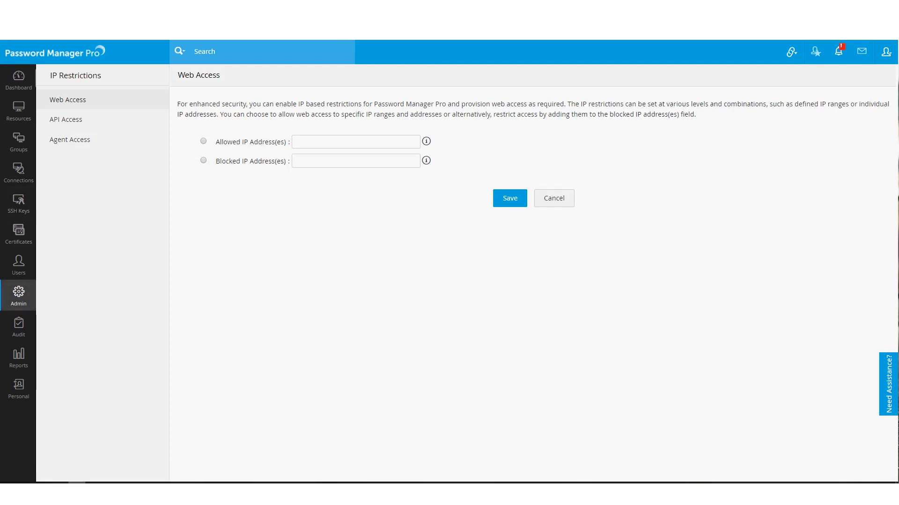
left_click(18, 294)
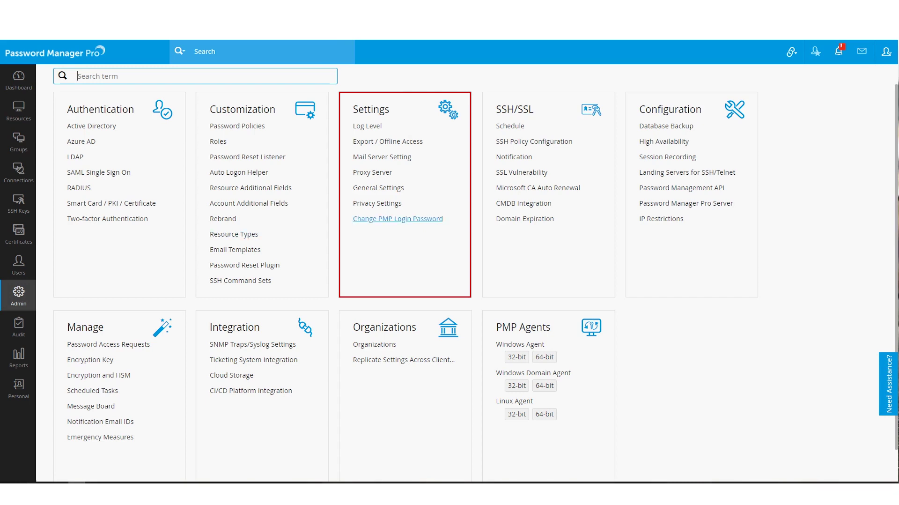
left_click(377, 203)
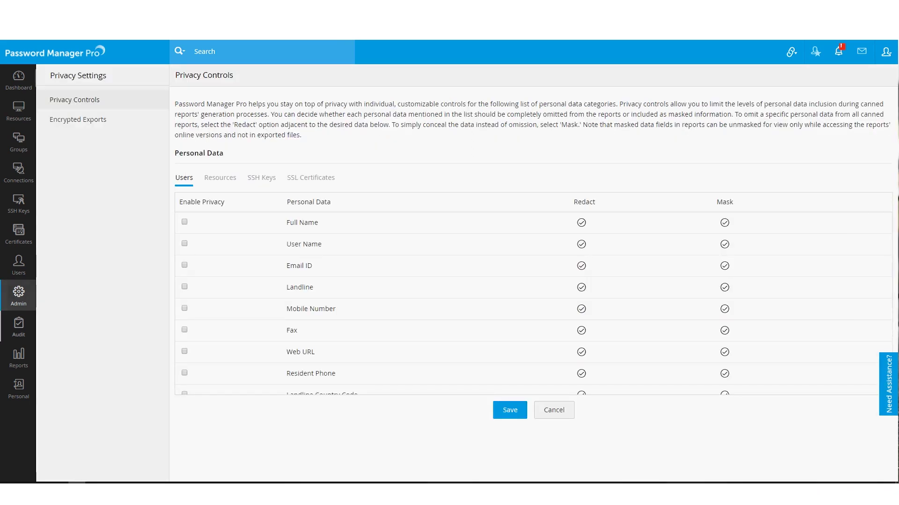
left_click(19, 293)
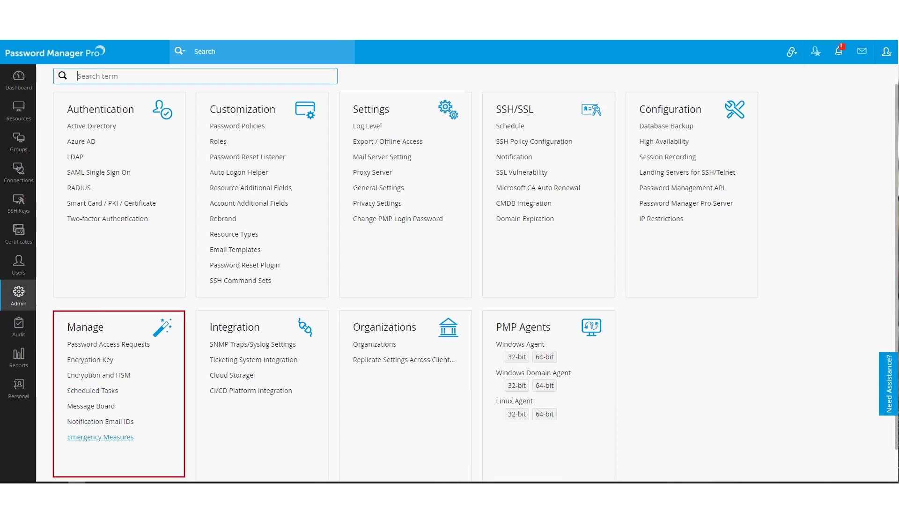
left_click(100, 436)
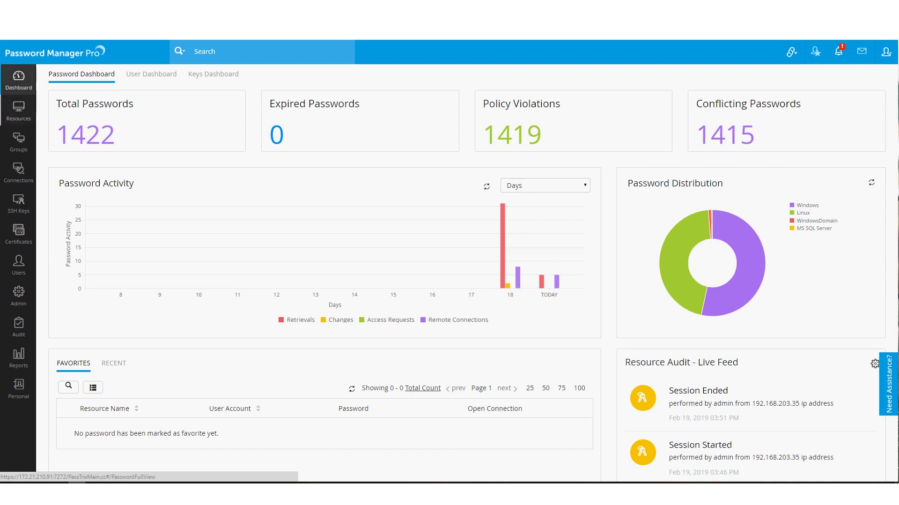
- Preview resource discovery for Windows, network devices, VMware and Linux, then return to All My Passwords
left_click(18, 110)
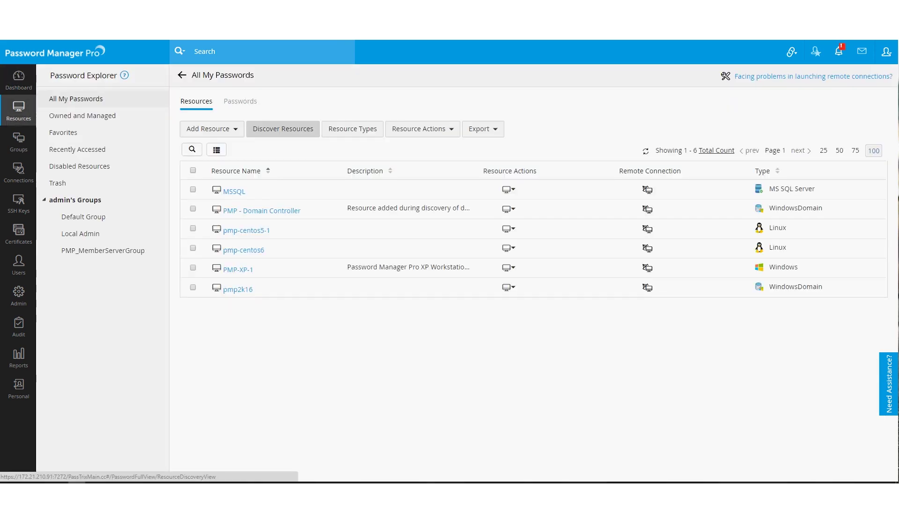
left_click(283, 128)
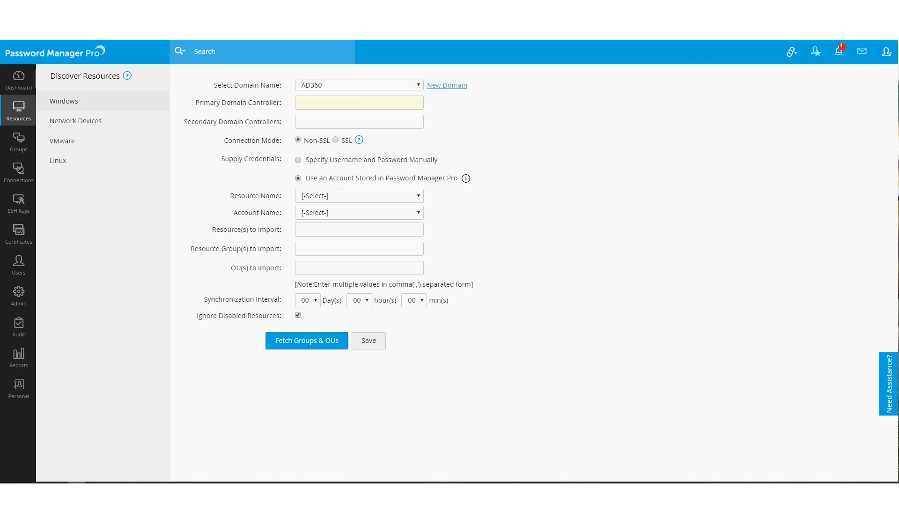
left_click(76, 120)
left_click(62, 141)
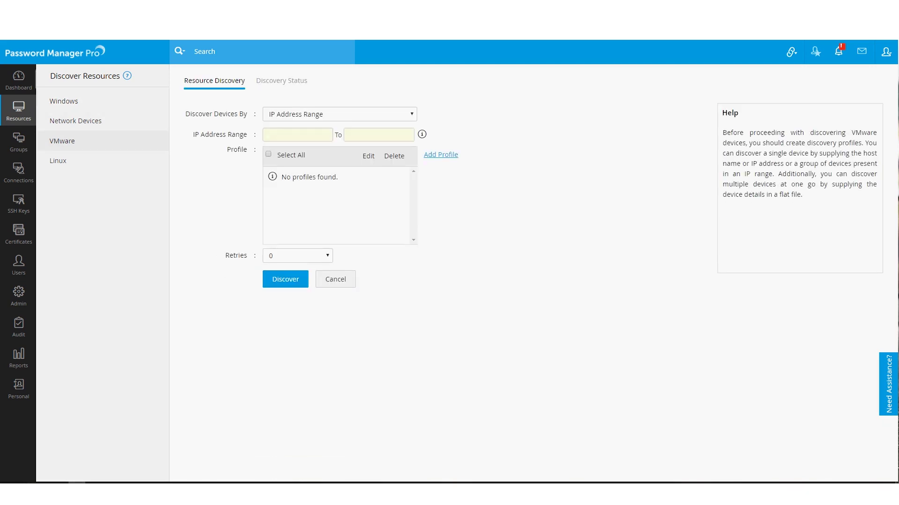
left_click(58, 160)
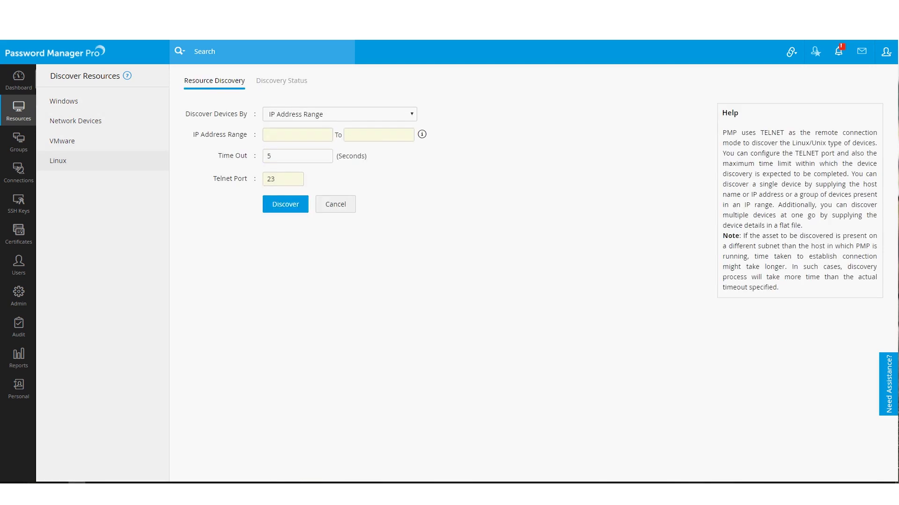
left_click(19, 110)
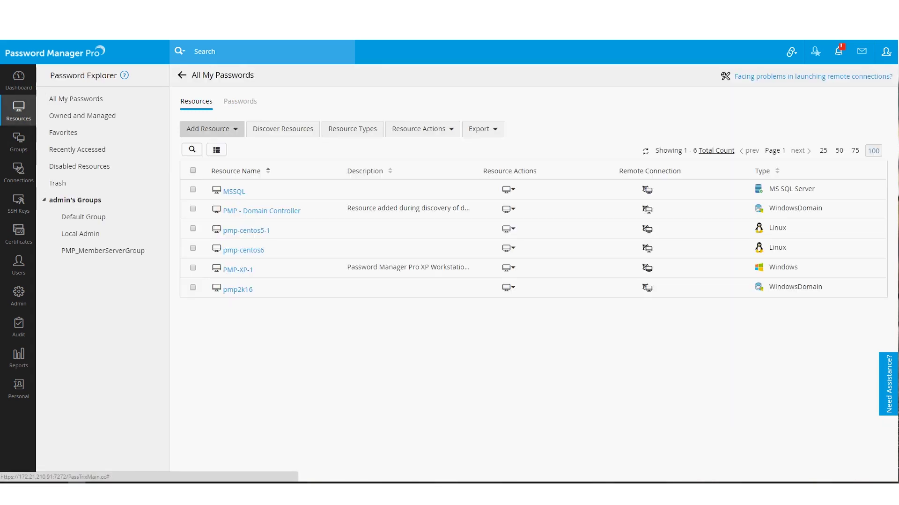
left_click(212, 128)
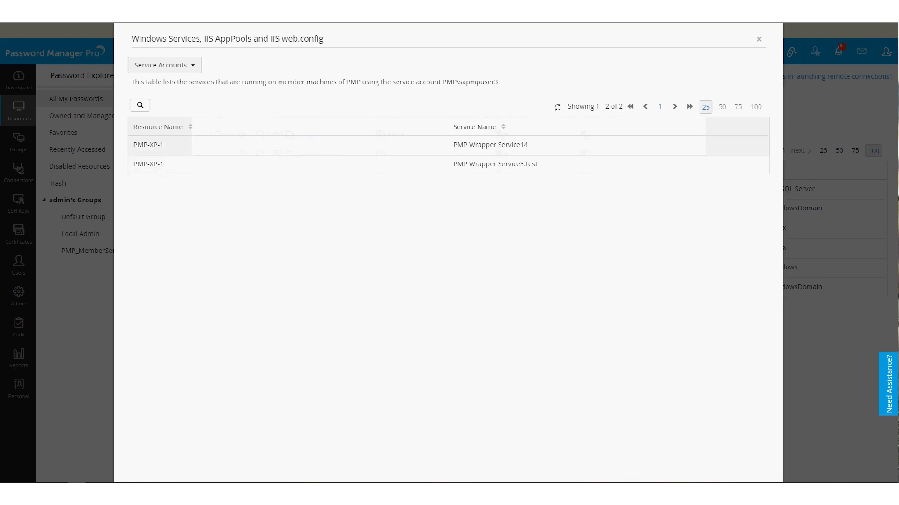
- Leave the services list and start a password change for the first account
left_click_drag(453, 144, 527, 144)
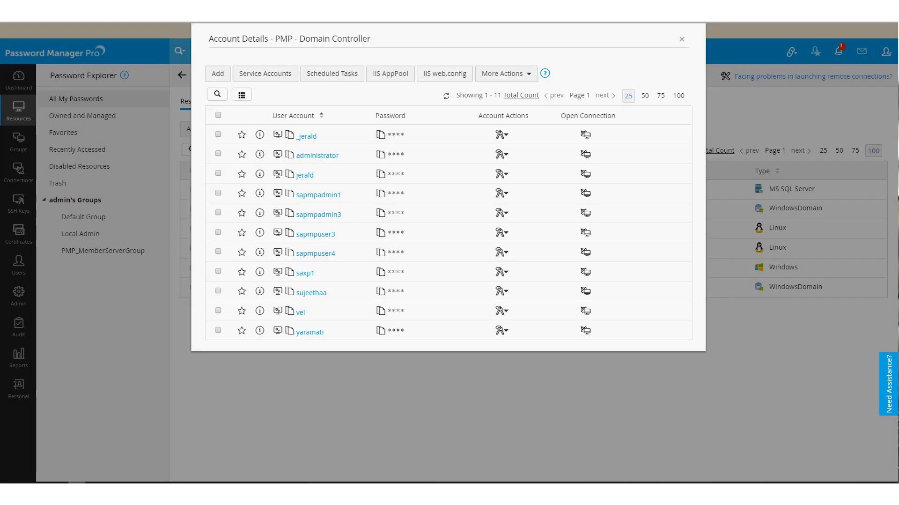
left_click(758, 38)
left_click(502, 134)
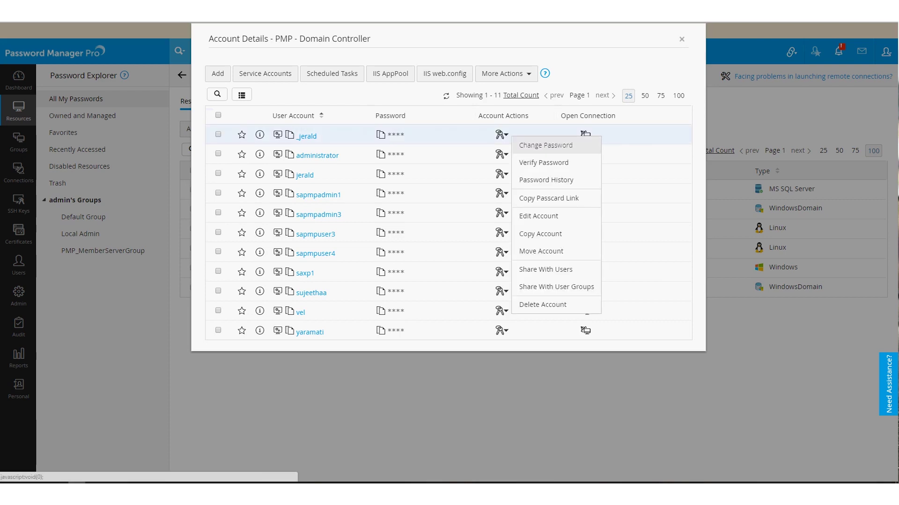
left_click(542, 142)
- Generate a random password, reveal it, regenerate it, then close both dialogs
left_click(551, 104)
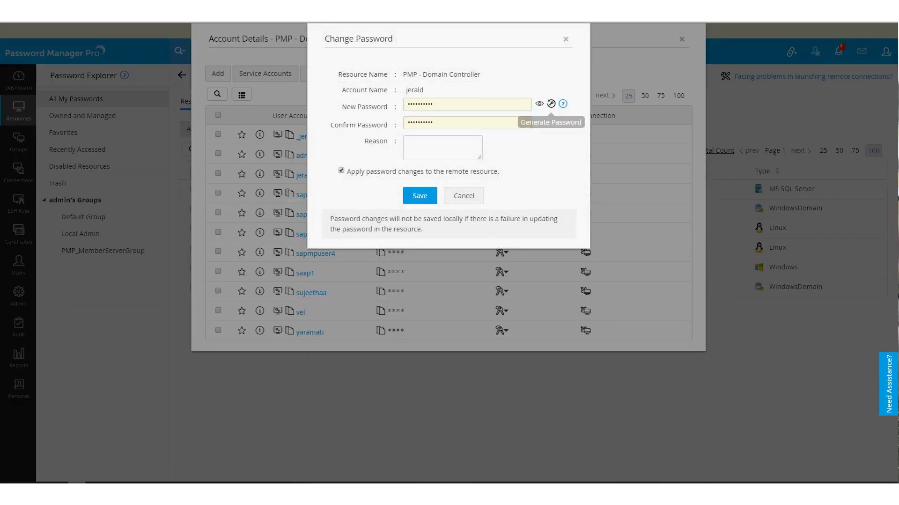
left_click(539, 103)
left_click(551, 107)
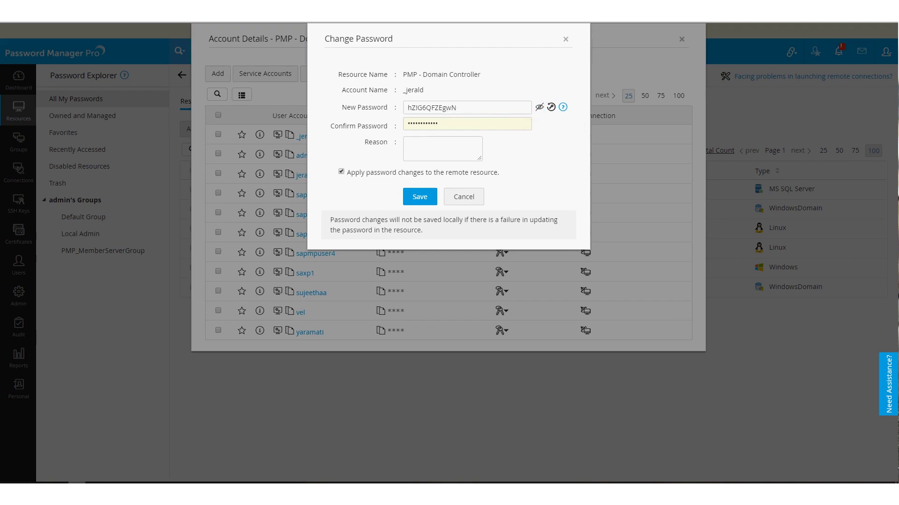
key("Return")
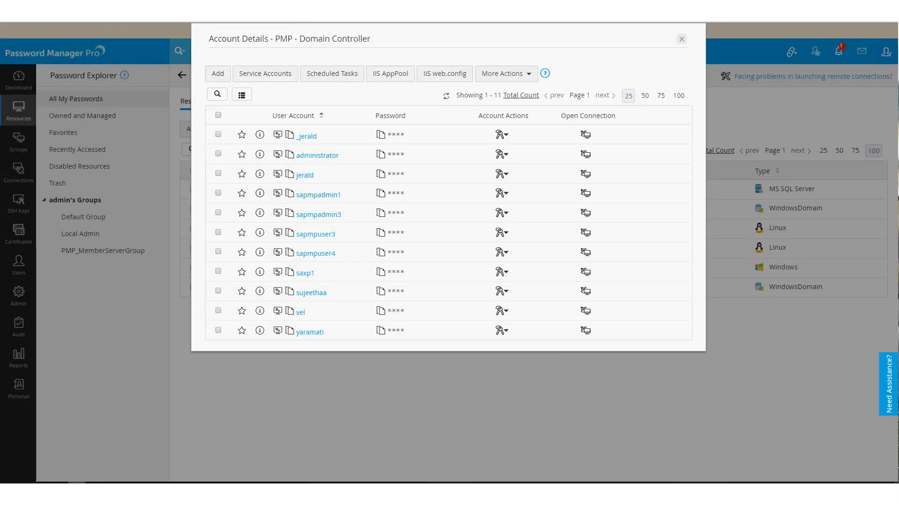
left_click(682, 38)
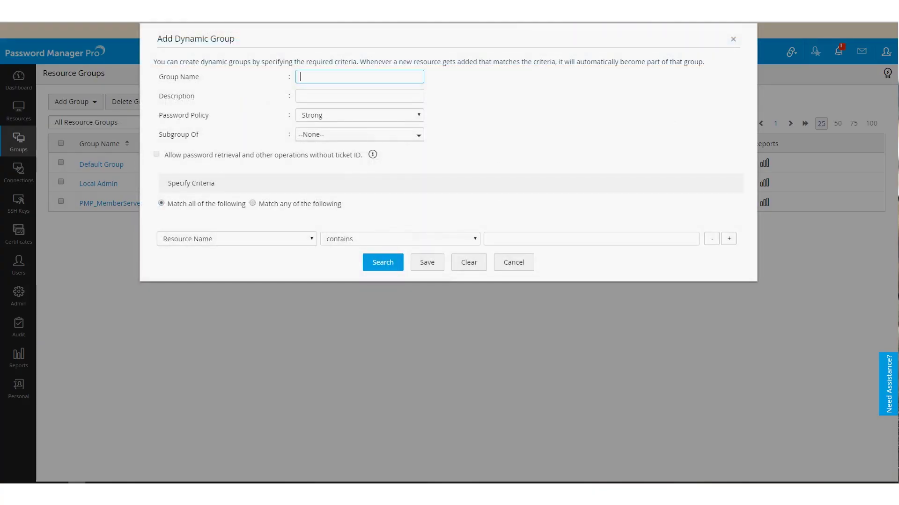
- Name the dynamic group 'LocalAdmins' with the condition User Account equals Administrator
type("Lo")
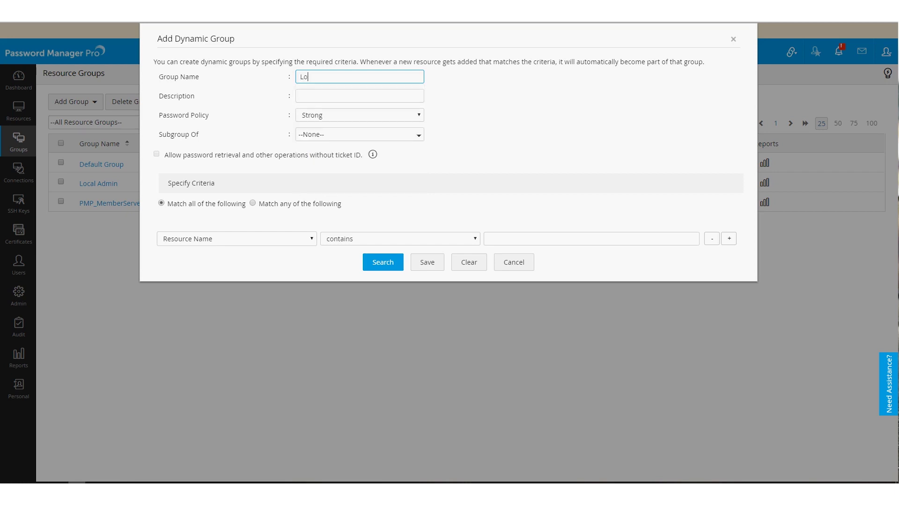
type("calAdmins")
left_click(237, 238)
key("Down")
key("Down")
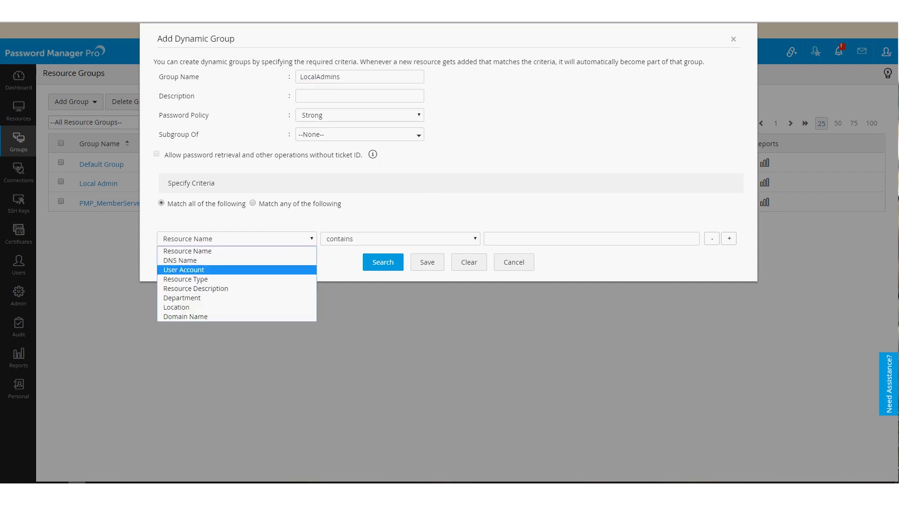
key("Return")
left_click(400, 238)
key("Down")
key("Down")
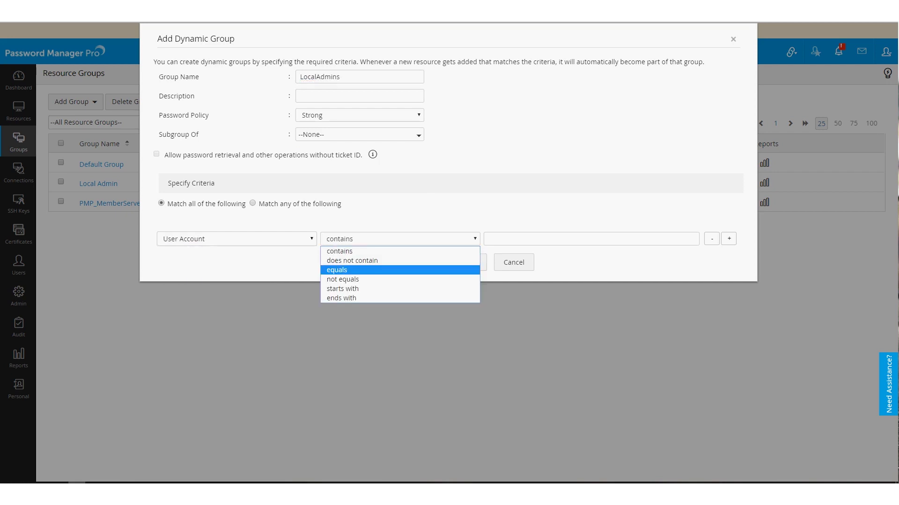
key("Return")
left_click(591, 238)
type("Adminis")
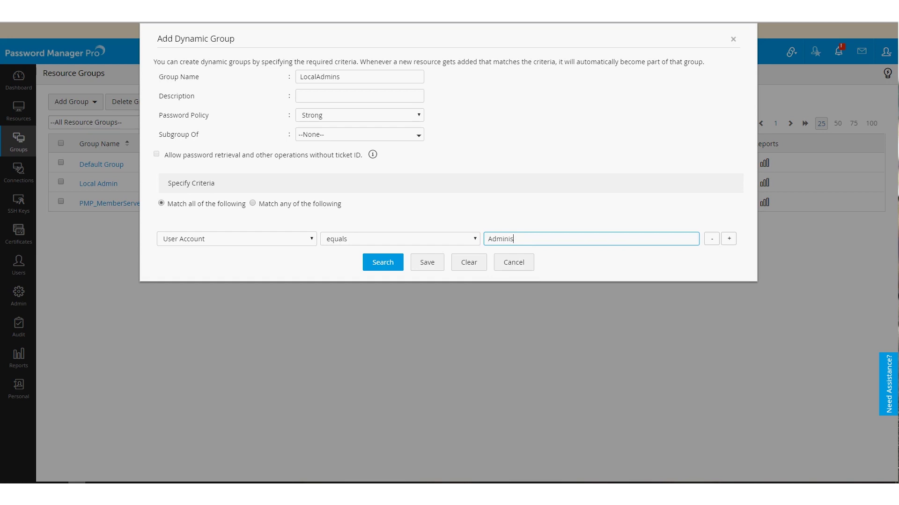
type("trator")
- Add a second condition Resource Type equals Windows and save the group
left_click(728, 238)
left_click(236, 258)
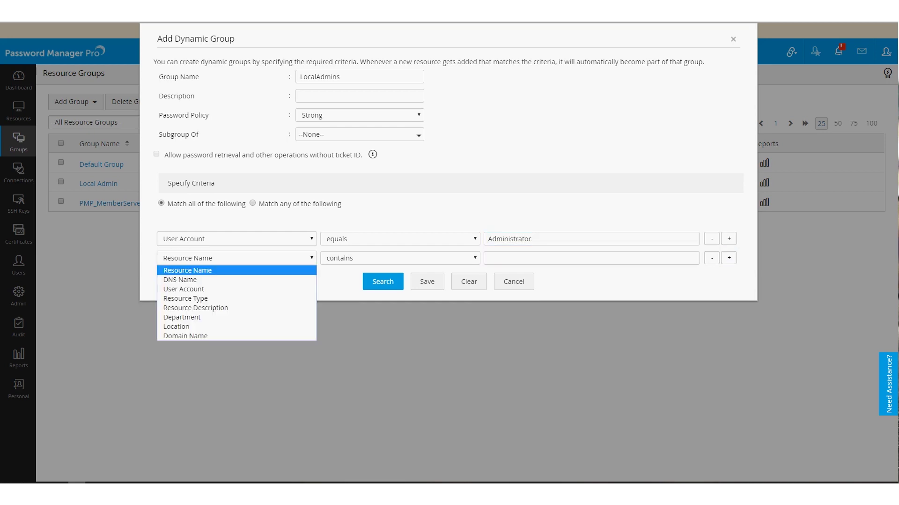
left_click(187, 298)
left_click(400, 257)
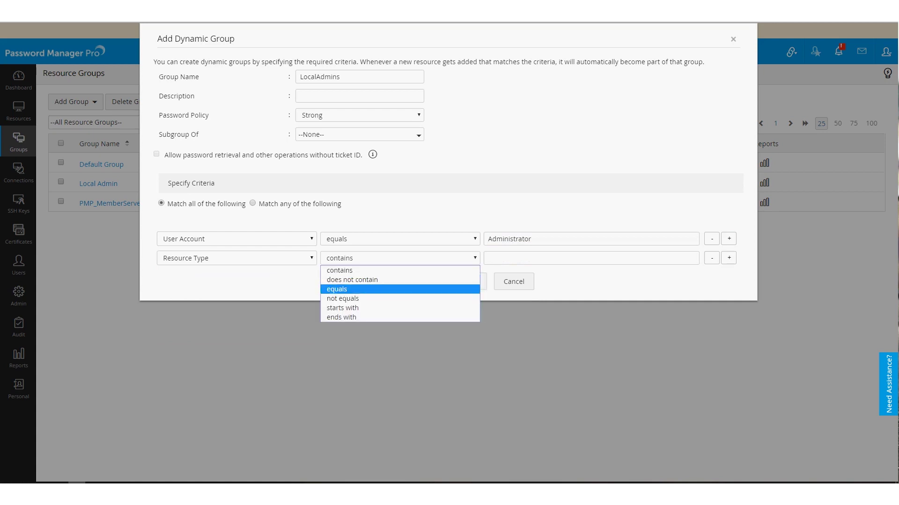
left_click(337, 288)
left_click(590, 257)
type("Windows")
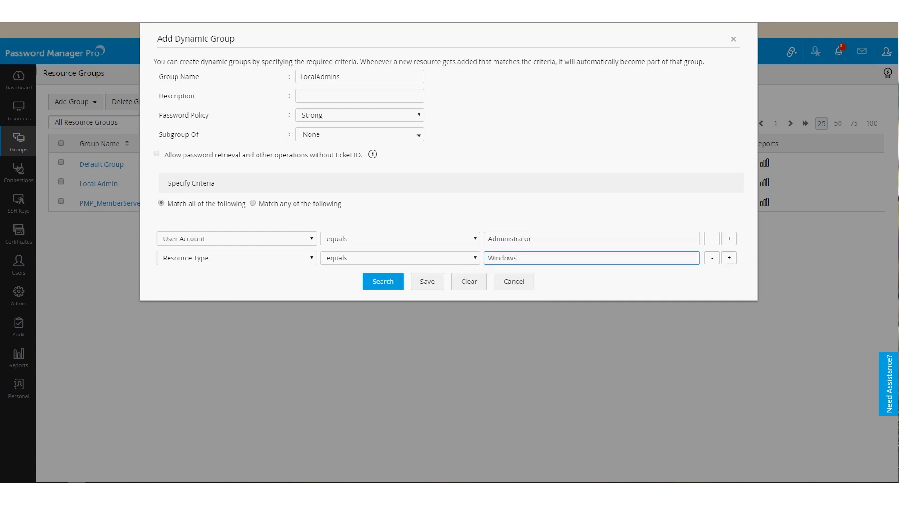
left_click(427, 281)
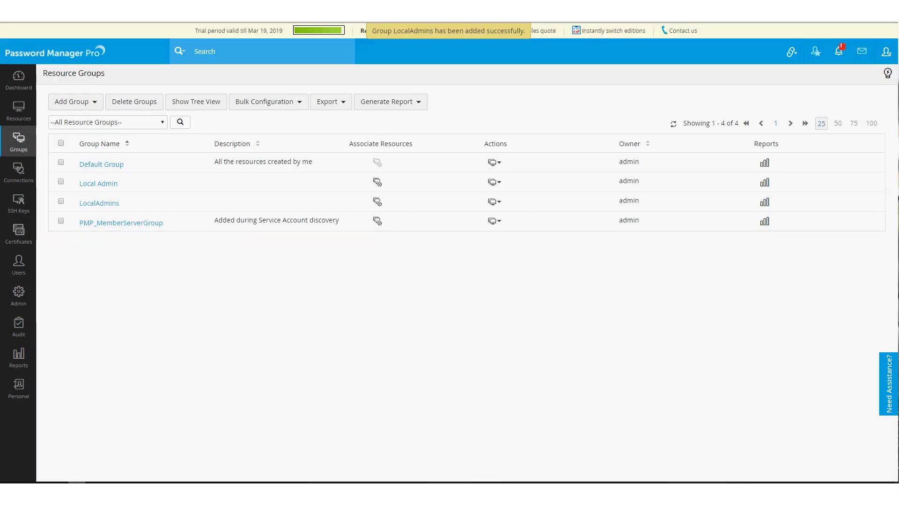
- Check LocalAdmins sharing access levels for PMP\Administrators, closing without granting access
left_click(494, 201)
left_click(553, 248)
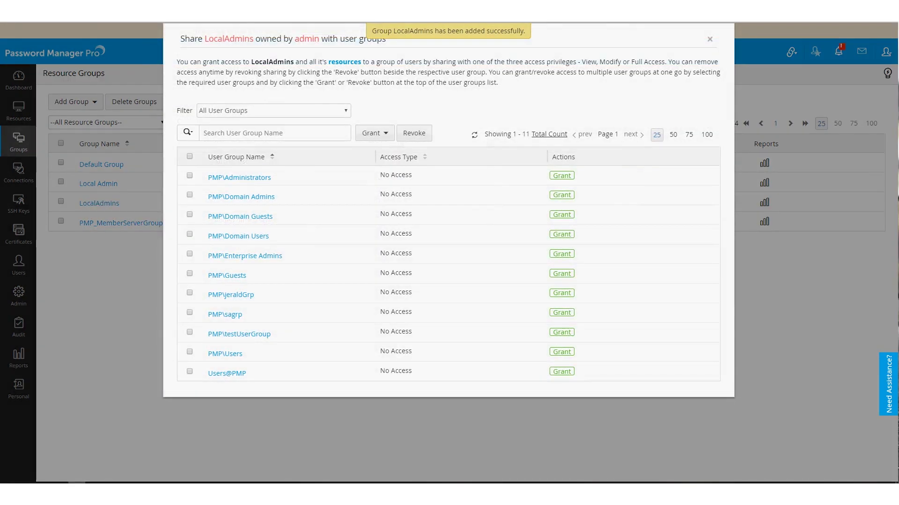
left_click(561, 175)
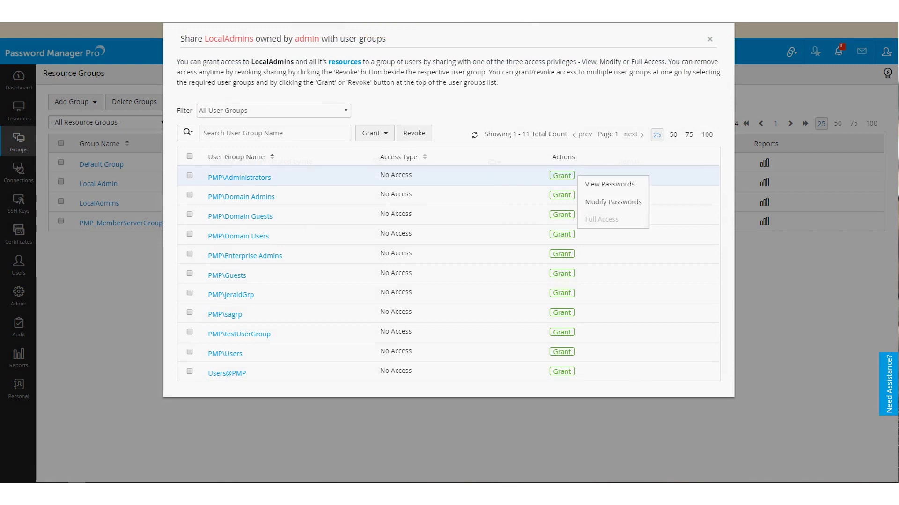
left_click(709, 39)
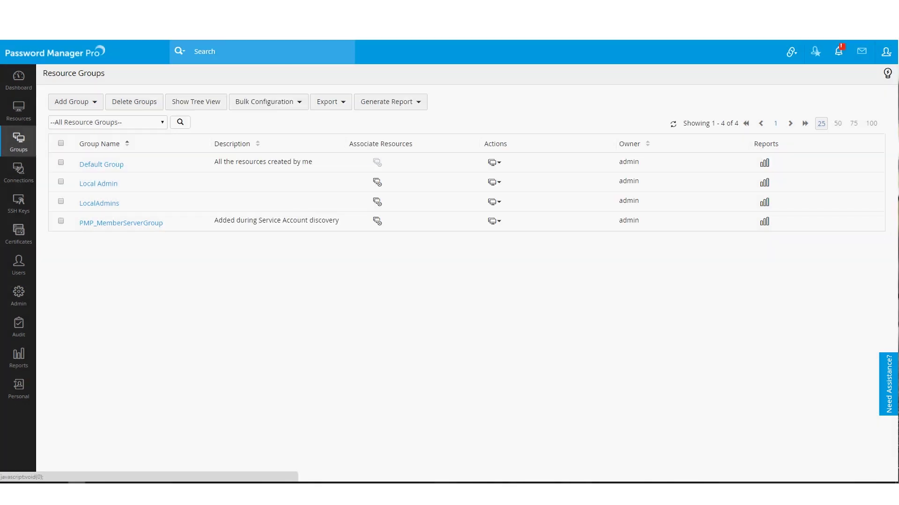
left_click(494, 201)
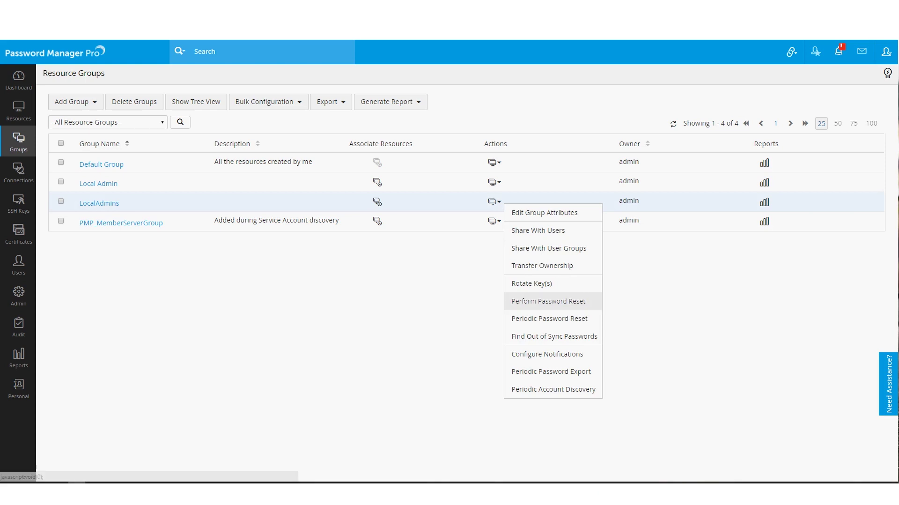
- Start Periodic Password Reset for LocalAdmins and advance to the reset periodicity step
left_click(548, 318)
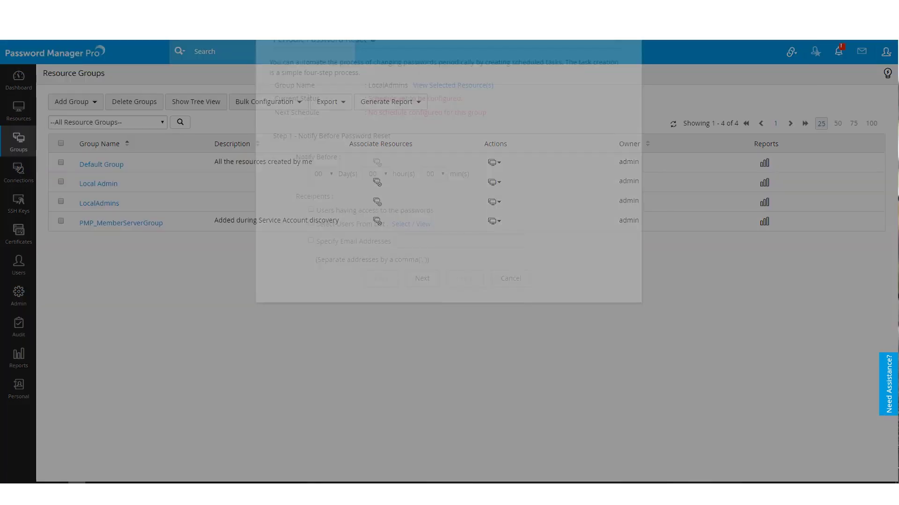
left_click(422, 278)
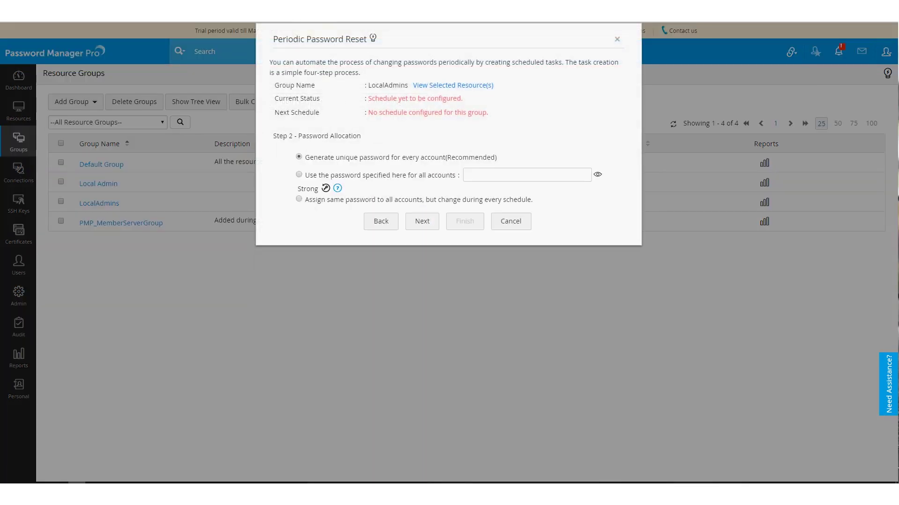
key("Return")
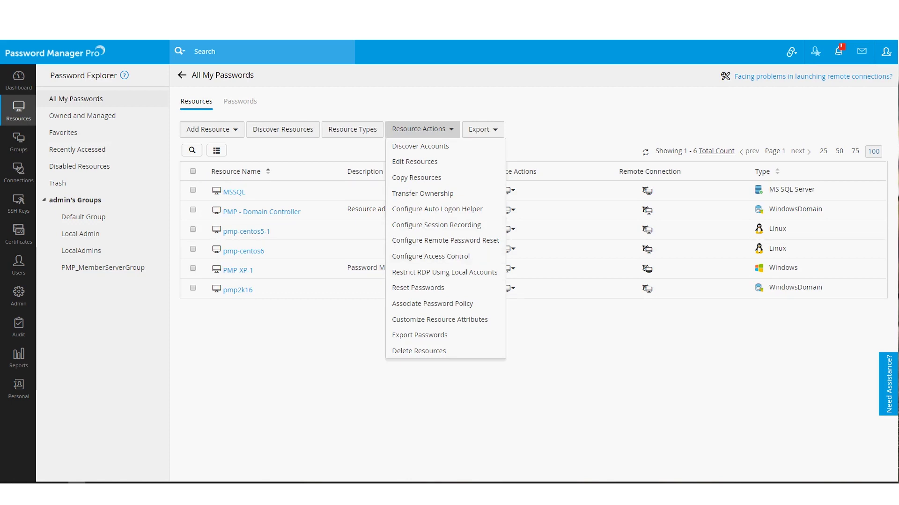
- Select PMP - Domain Controller, pmp-centos5-1 and pmp-centos6 and open Configure Access Control
left_click(193, 209)
left_click(192, 228)
left_click(192, 248)
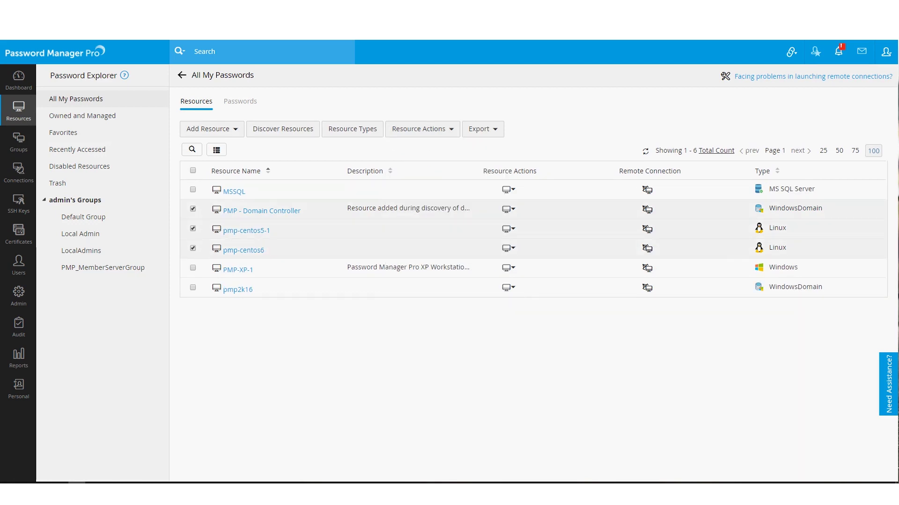
left_click(421, 129)
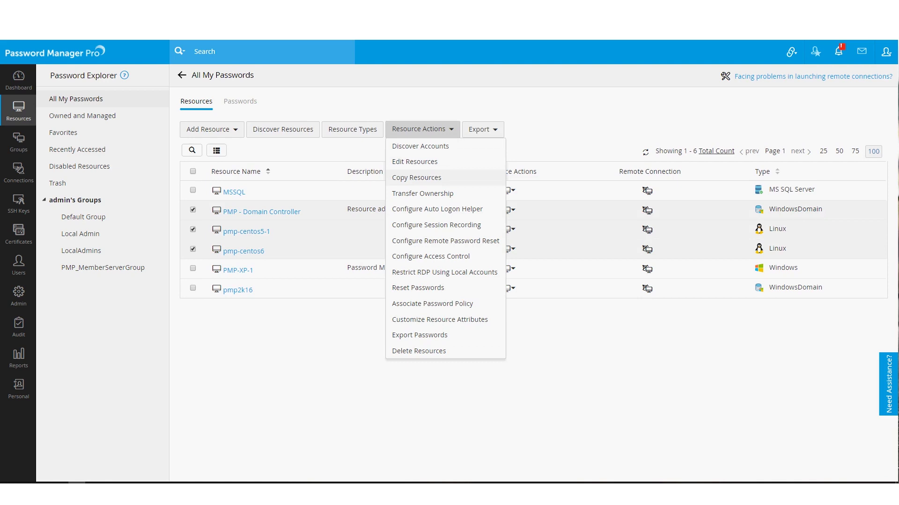
left_click(431, 256)
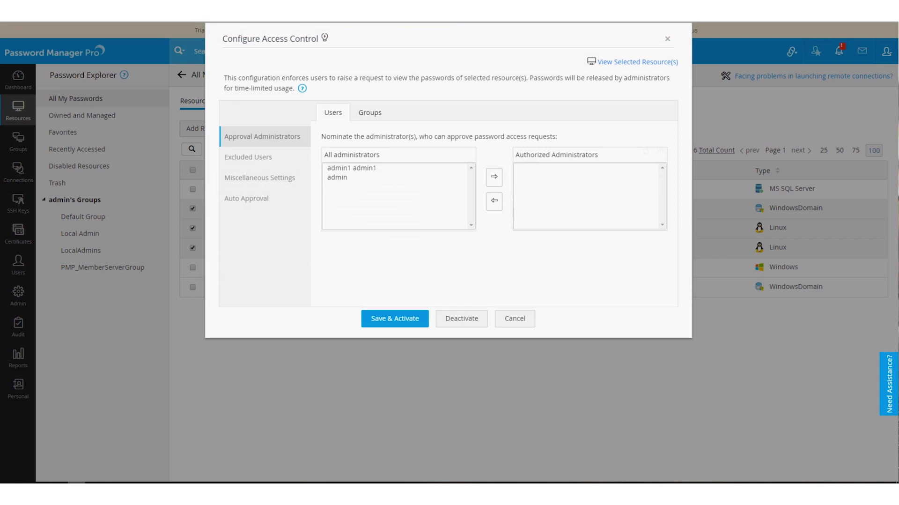
- View the access control Miscellaneous Settings, then the Auto Approval options
left_click(260, 177)
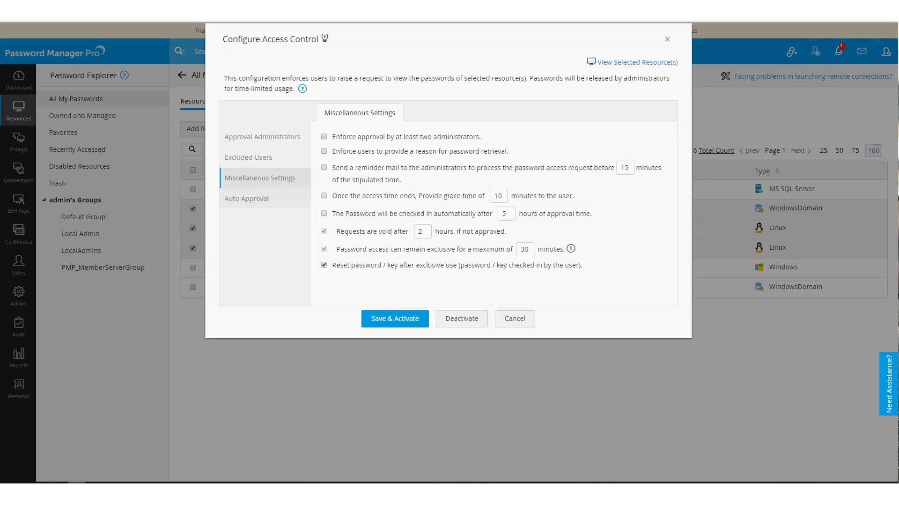
left_click(247, 198)
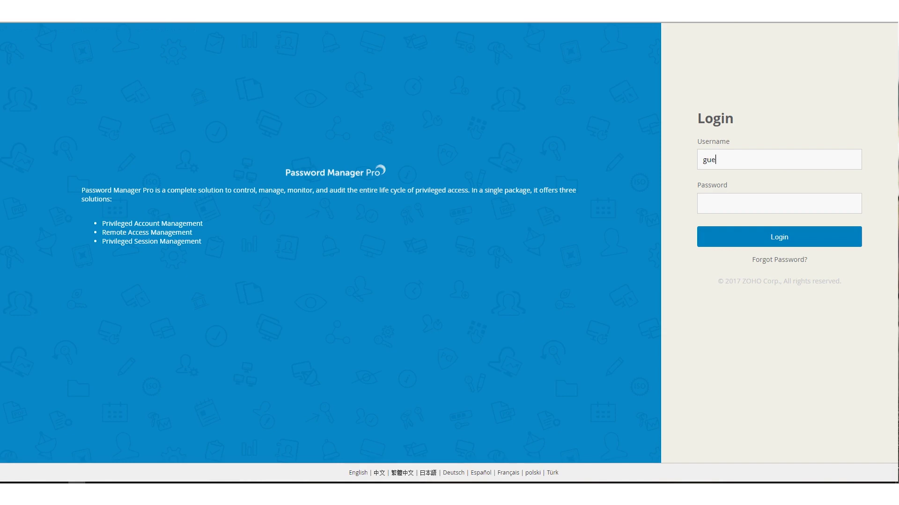
- Sign in to Password Manager Pro as the guest user
type("st")
key("Tab")
type("guest")
key("Return")
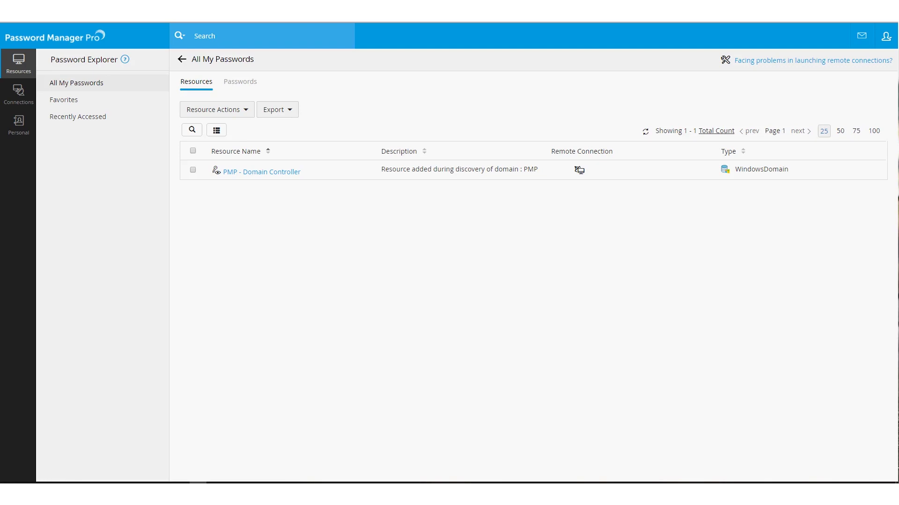
- On PMP - Domain Controller's RDP session, type 'recordong' in Notepad and close it unsaved
left_click(261, 171)
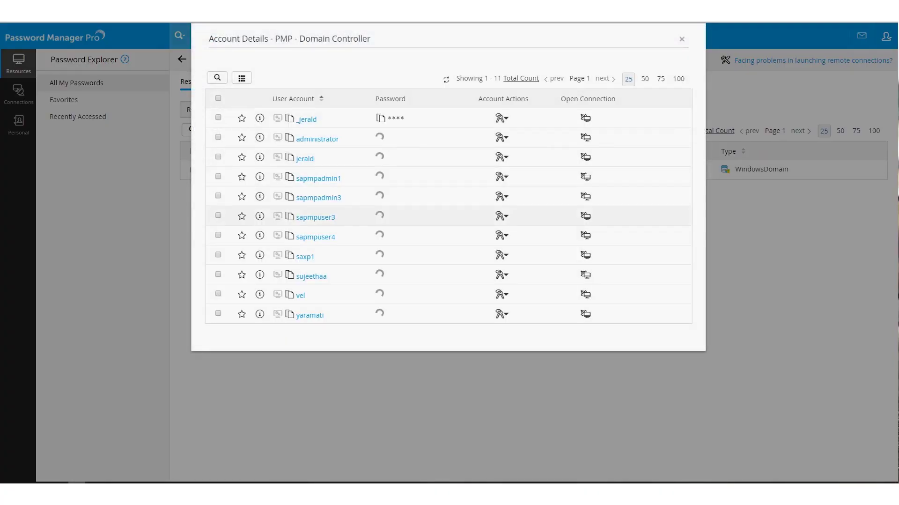
mouse_move(585, 137)
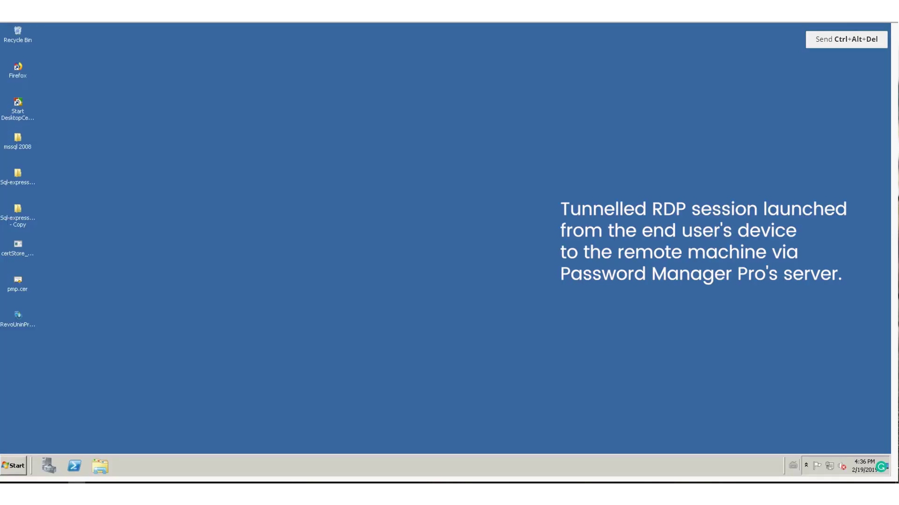
left_click(13, 465)
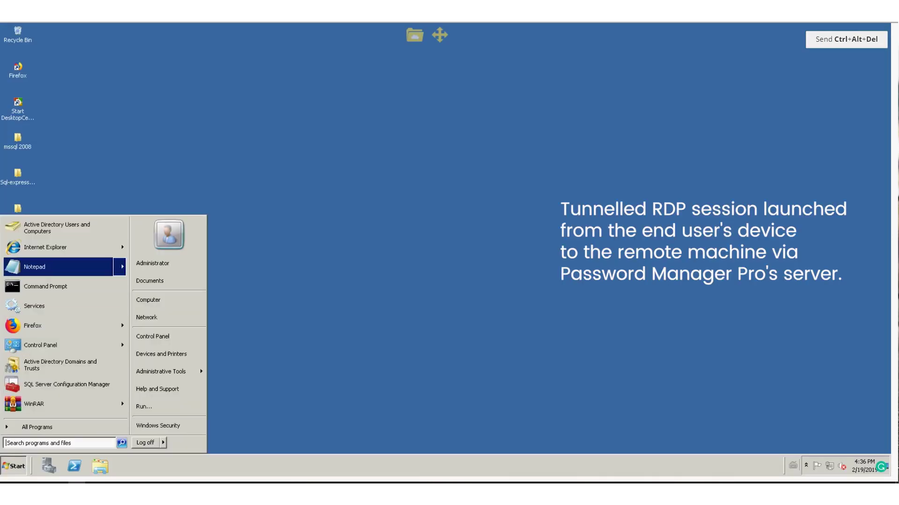
left_click(33, 266)
type("recordo")
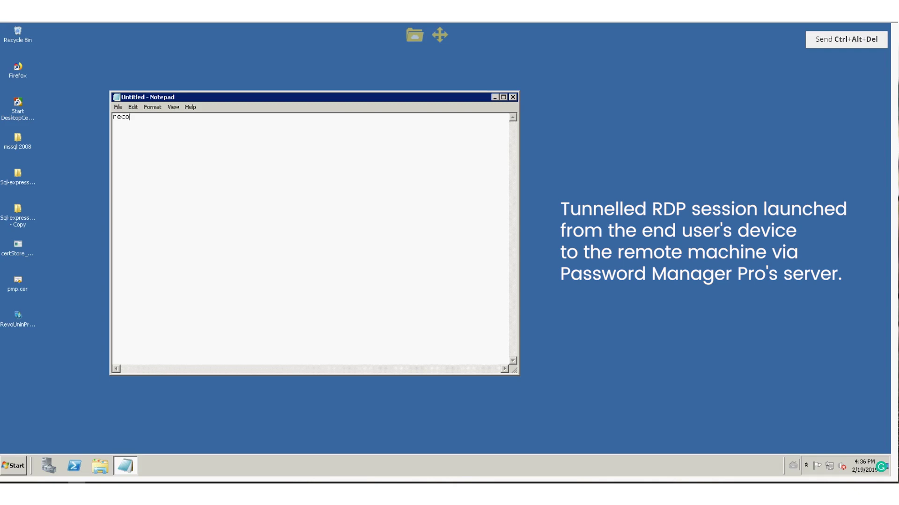
type("ng")
key("alt+F4")
key("n")
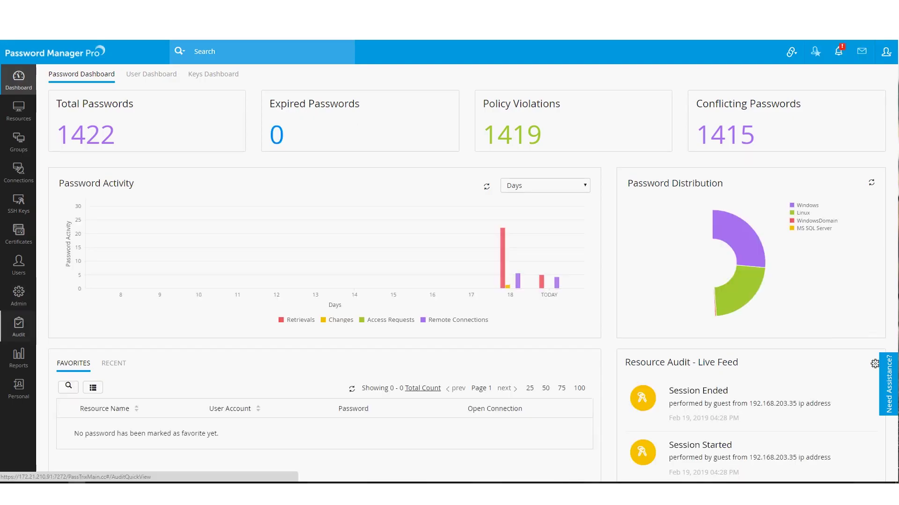
- Review Resource Audit's recorded connections and Admin General Settings, then return to All My Passwords
left_click(18, 325)
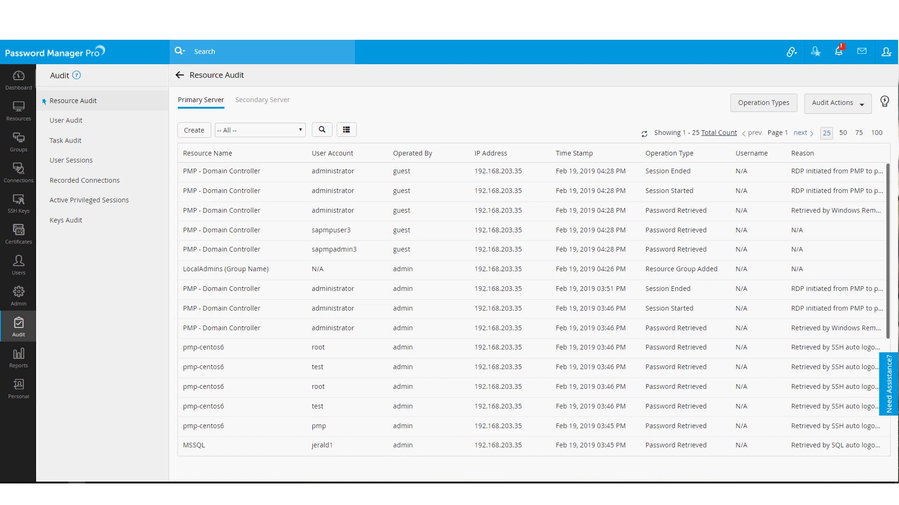
left_click(84, 179)
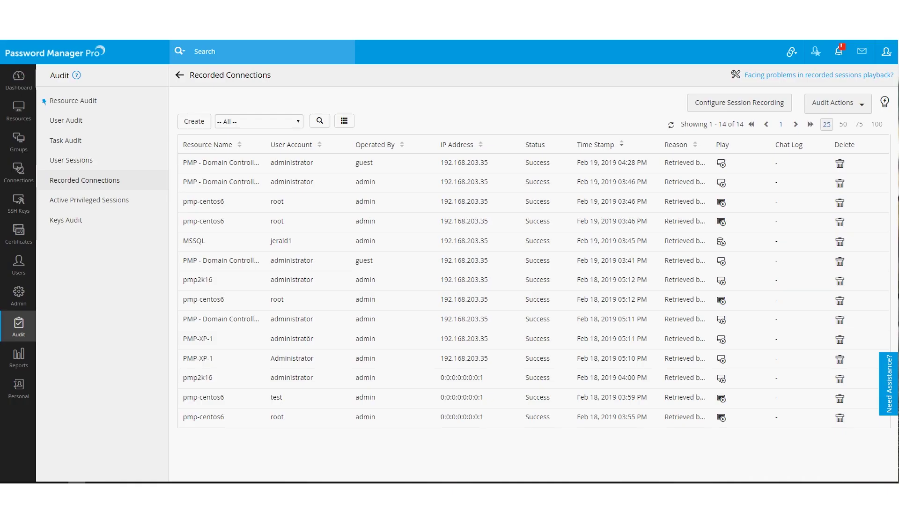
left_click(19, 294)
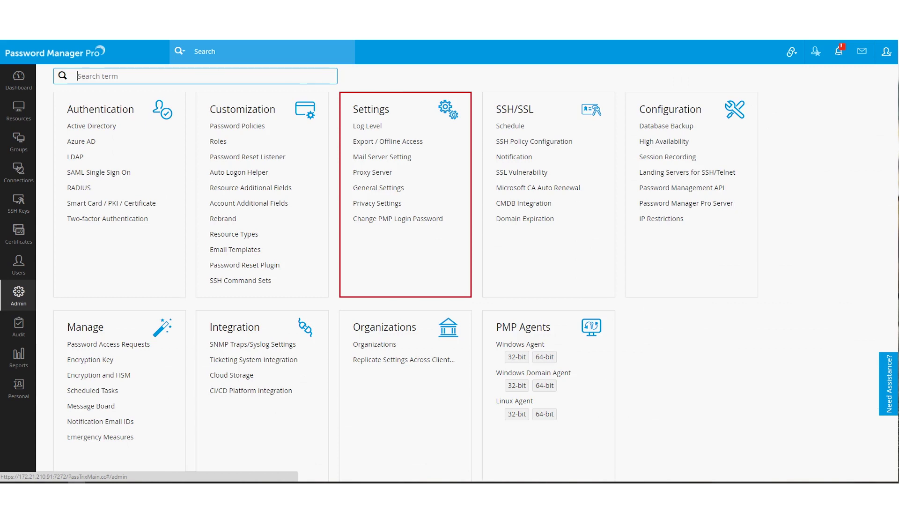
left_click(378, 188)
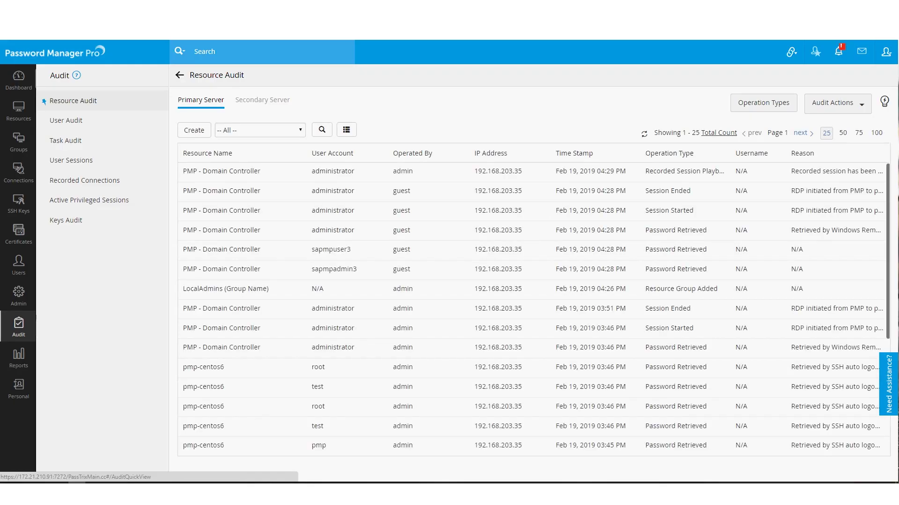
left_click(18, 110)
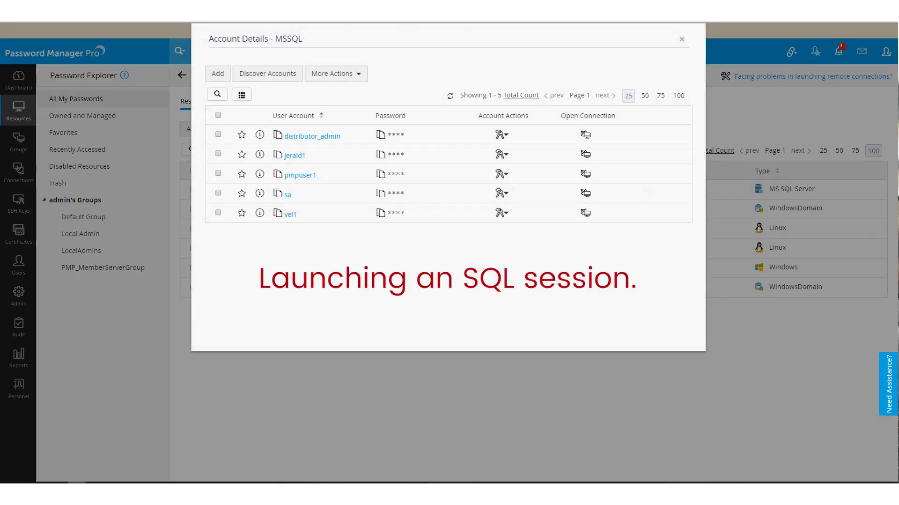
- Launch an SQL session on the MSSQL account, then filter pmp-centos6 accounts to 'root' and close the details
left_click(585, 154)
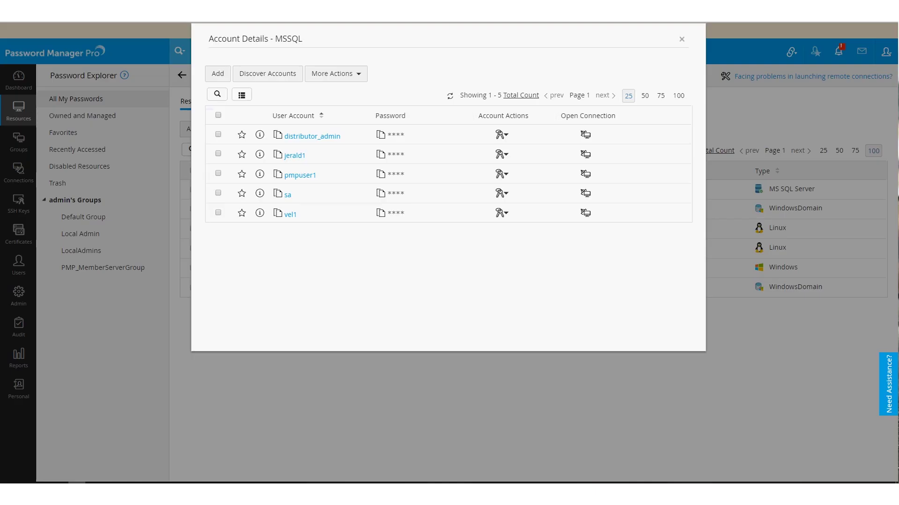
left_click(682, 39)
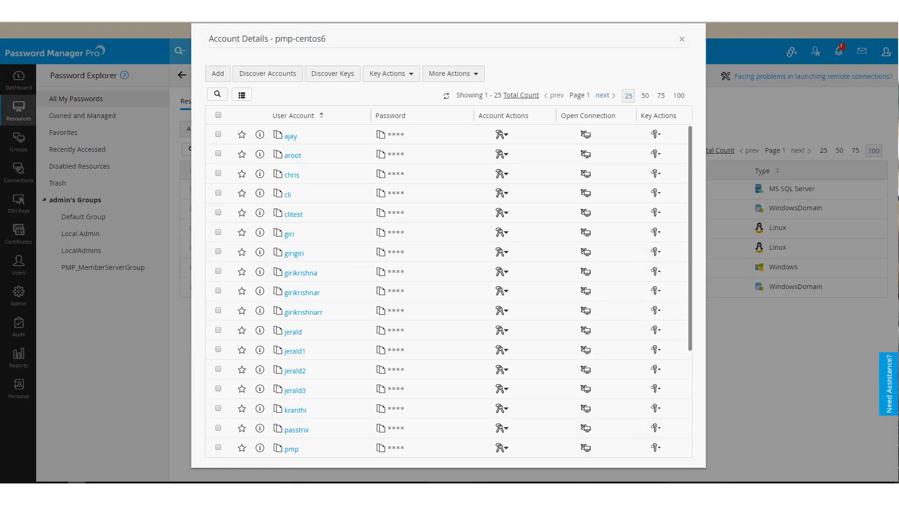
left_click(218, 94)
type("root")
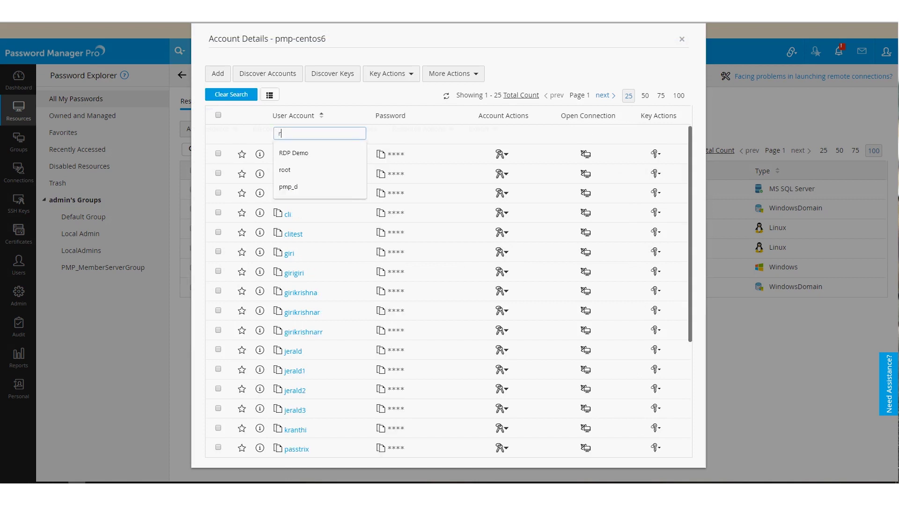
key("Return")
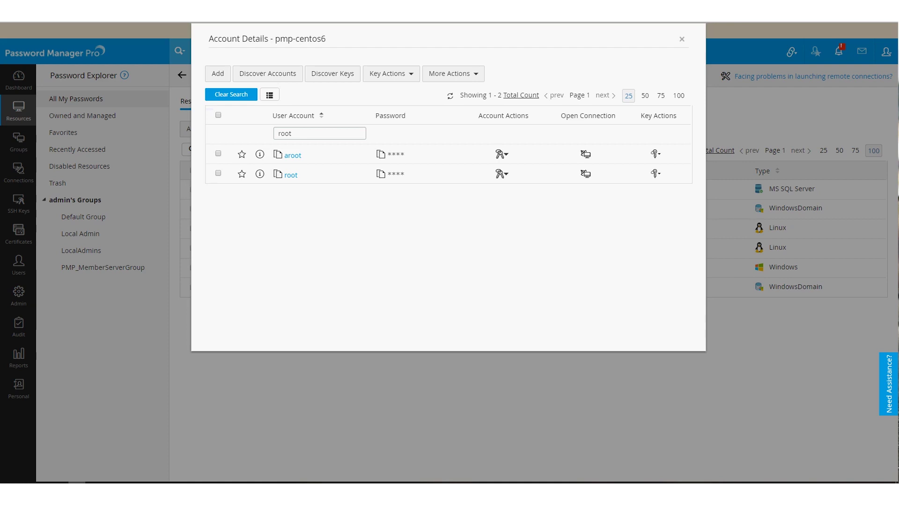
left_click(681, 39)
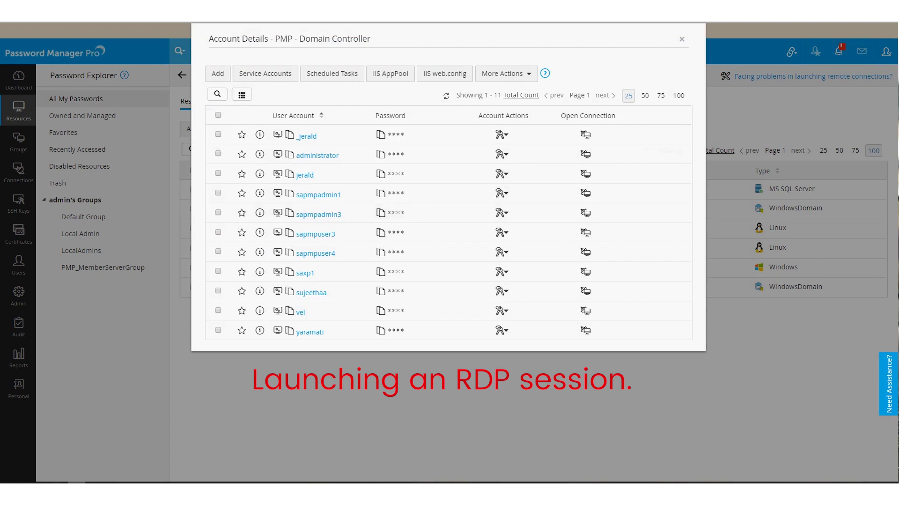
- Start a Windows Remote Desktop session as administrator on PMP - Domain Controller, then exit it
left_click(586, 154)
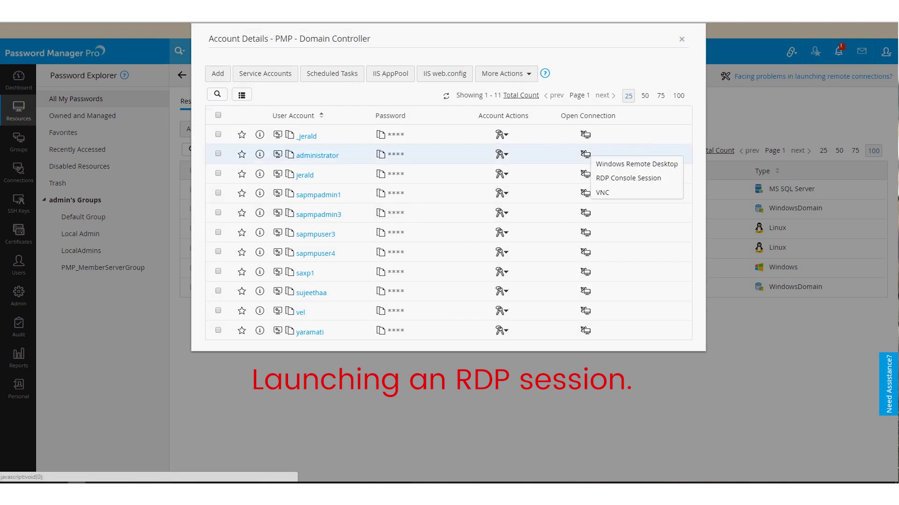
left_click(622, 162)
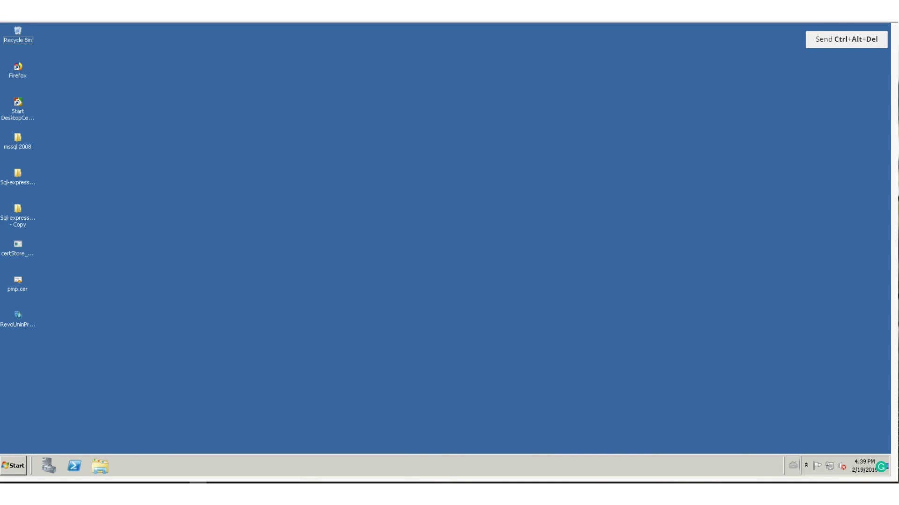
key("ctrl+shift+Tab")
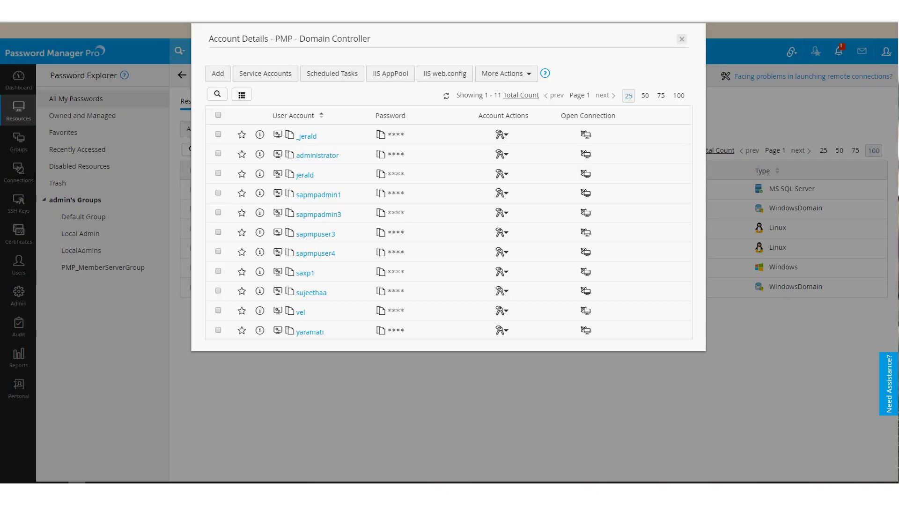
- Review the resource audit log and the active privileged sessions
left_click(681, 39)
left_click(19, 325)
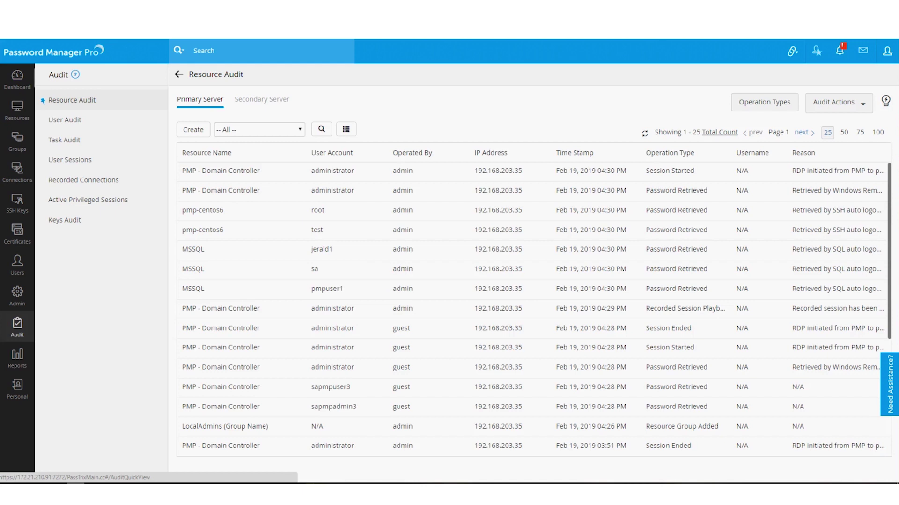
left_click(88, 199)
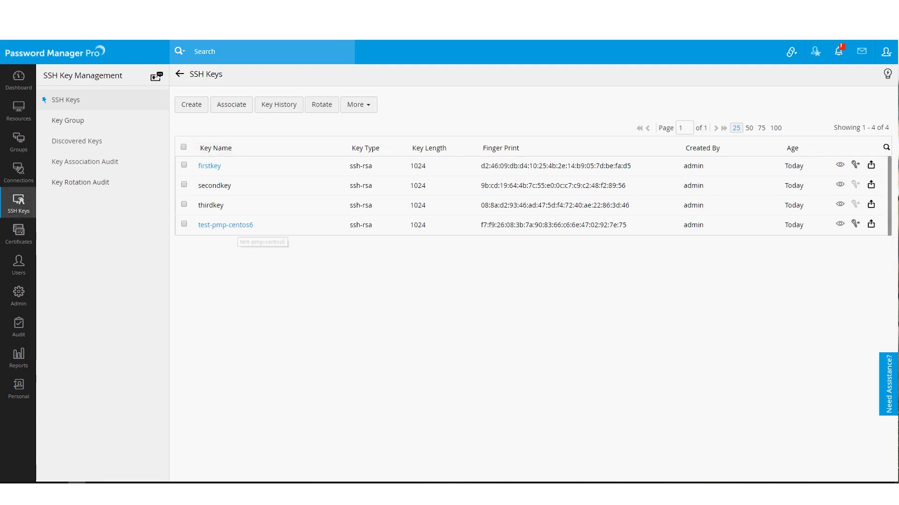
- View the discovered keys, then return to the SSH keys list and its More actions
left_click(76, 141)
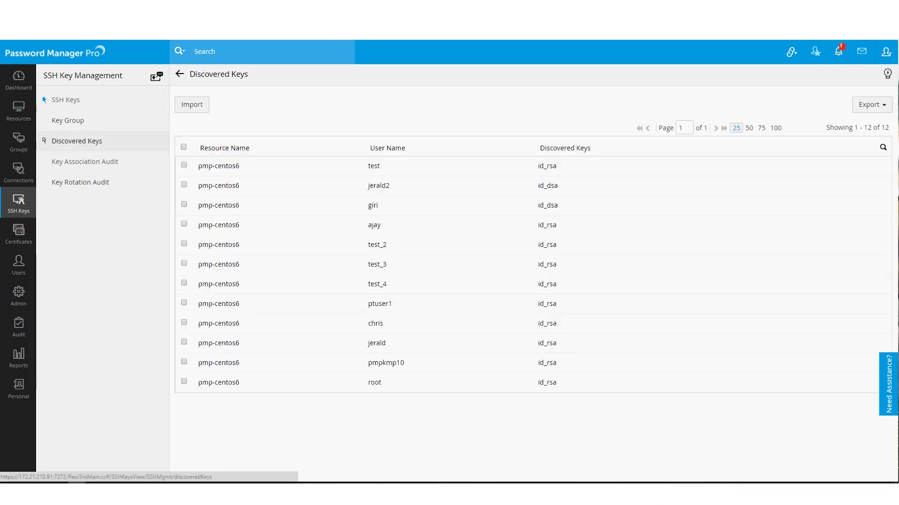
left_click(65, 99)
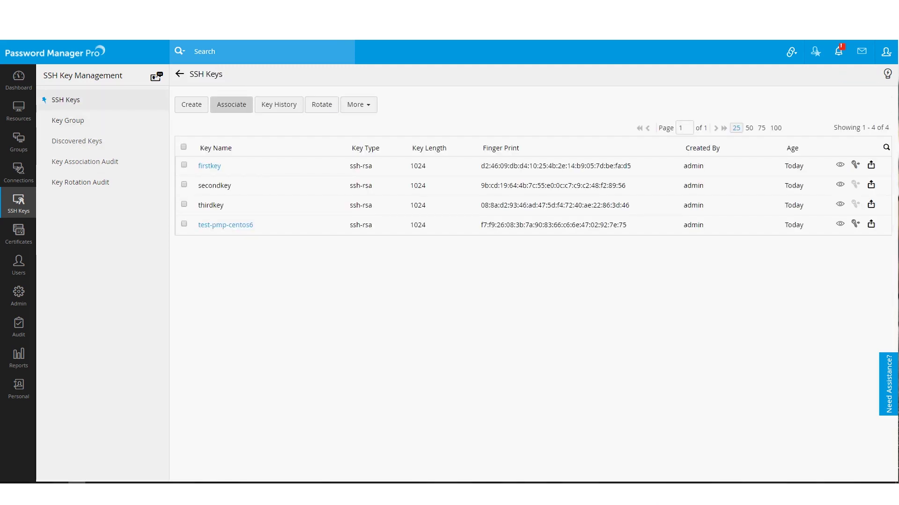
left_click(358, 104)
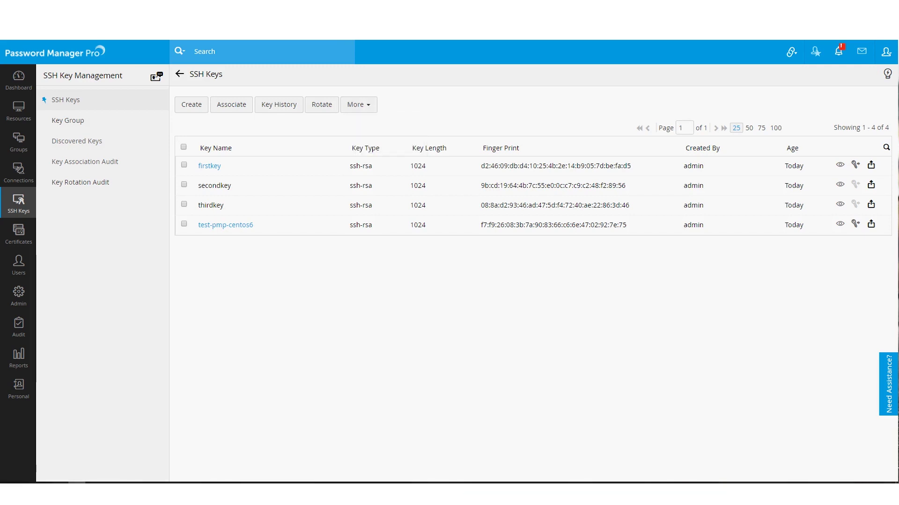
- Compare the Key Association Audit and Key Rotation Audit, then go to Certificates
left_click(84, 161)
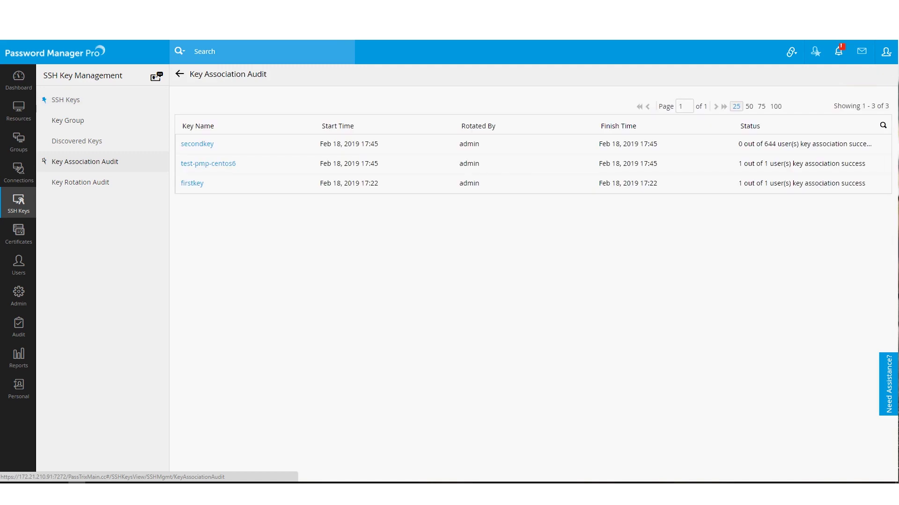
left_click(80, 183)
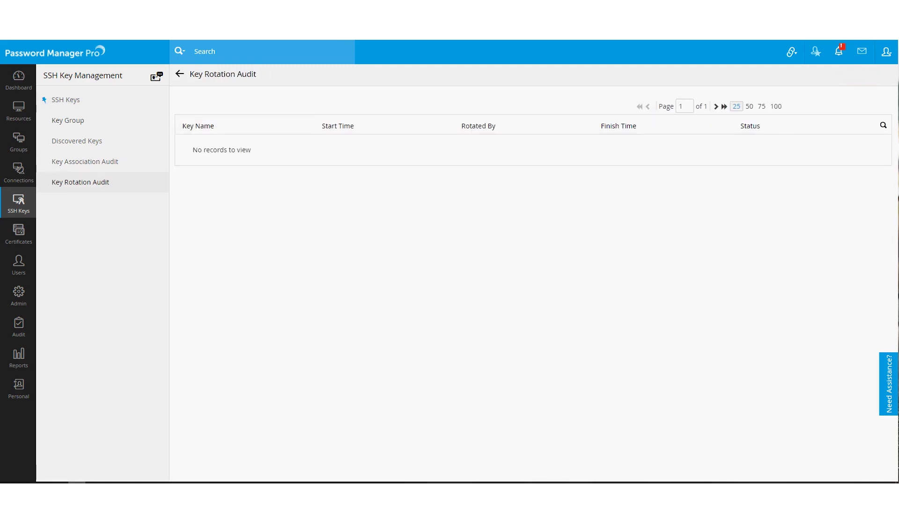
left_click(85, 161)
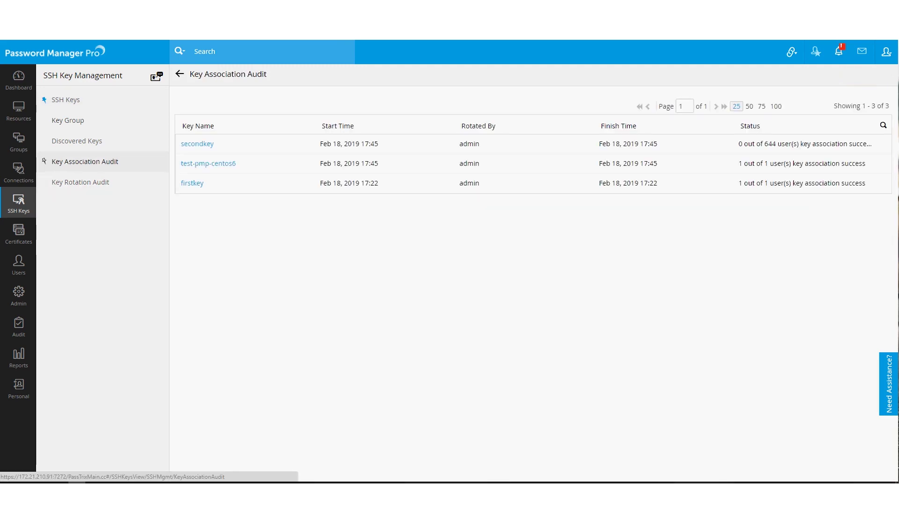
left_click(19, 233)
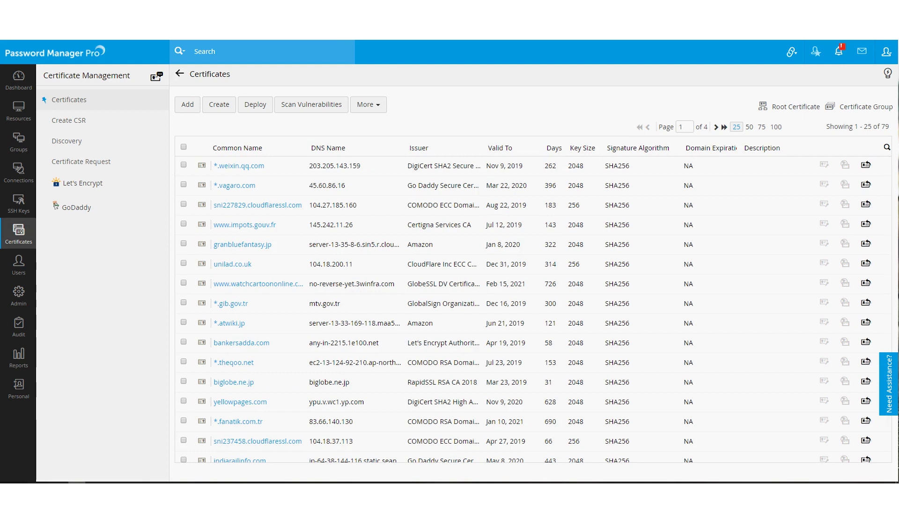
- Look at certificate discovery from SSL, Active Directory and the MS Certificate Store
left_click(67, 140)
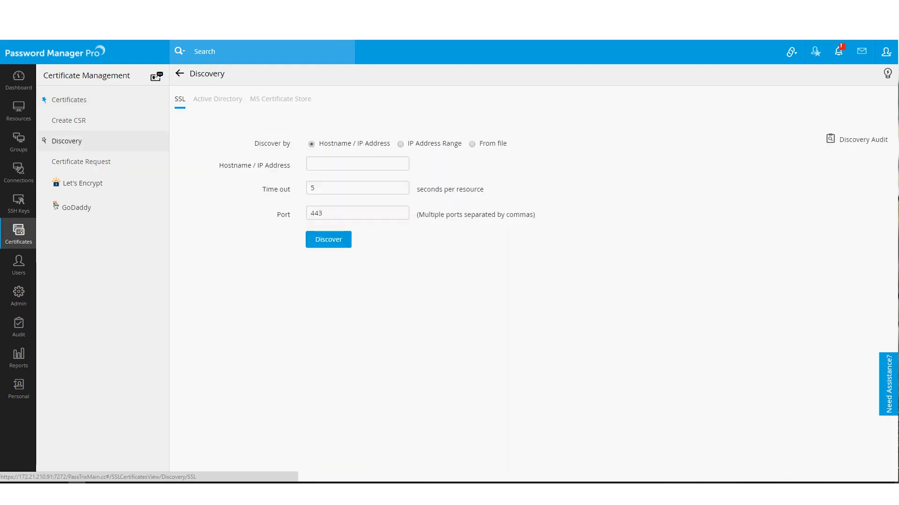
left_click(218, 99)
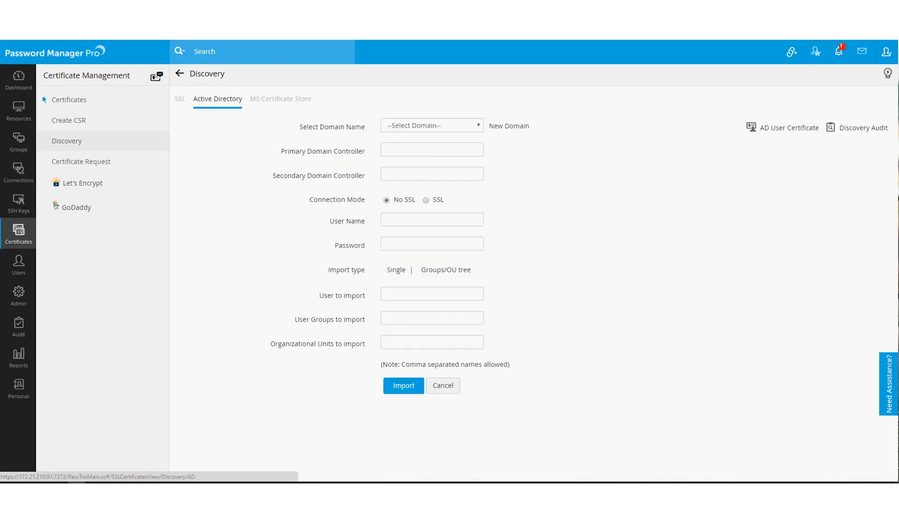
left_click(280, 99)
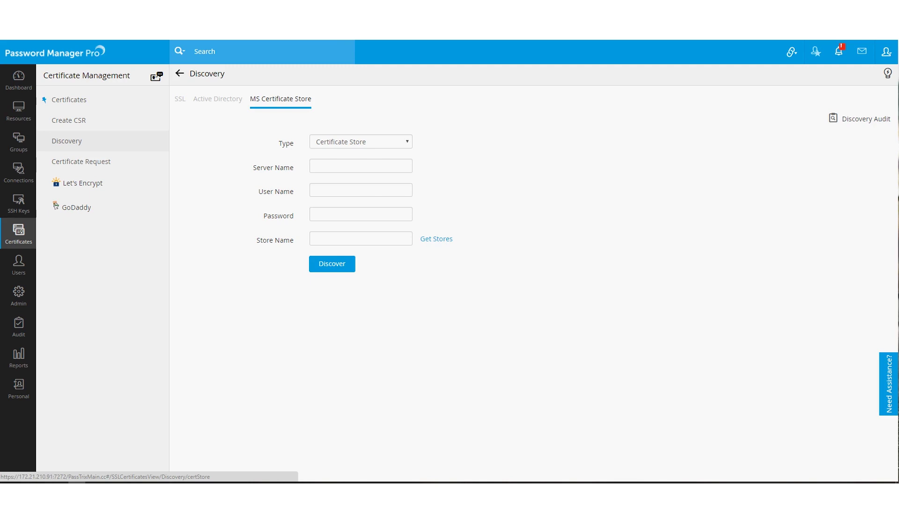
- Browse certificate requests, the Add Request form and CSRs, then return to the certificates list
left_click(81, 161)
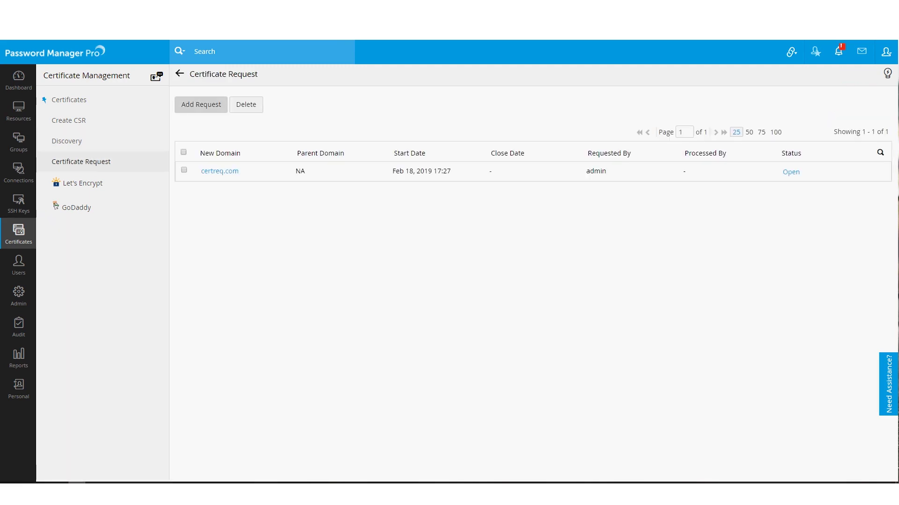
left_click(200, 103)
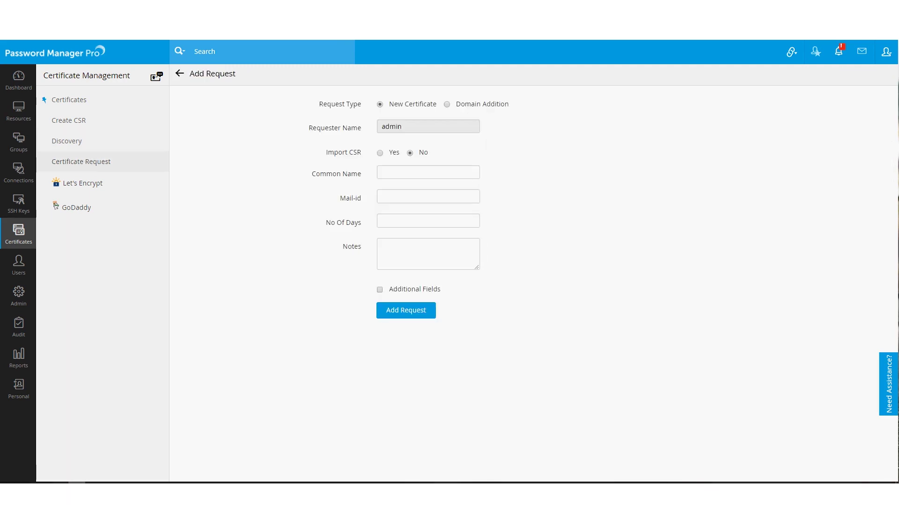
left_click(68, 120)
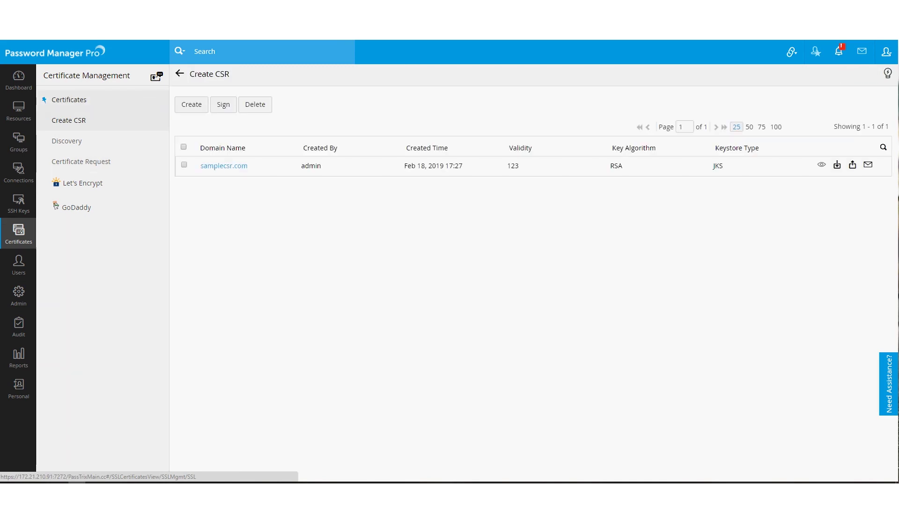
left_click(69, 99)
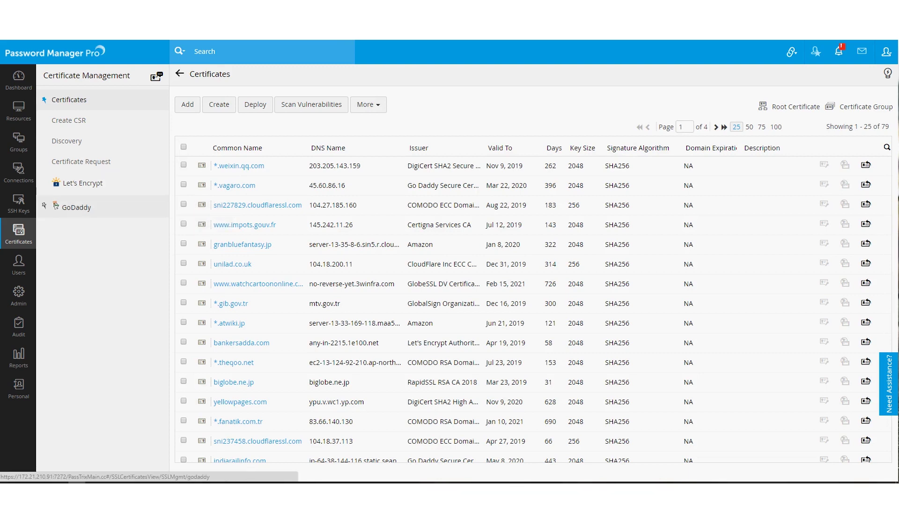
- Check the extra certificate actions, then return to the Password Dashboard
left_click(368, 104)
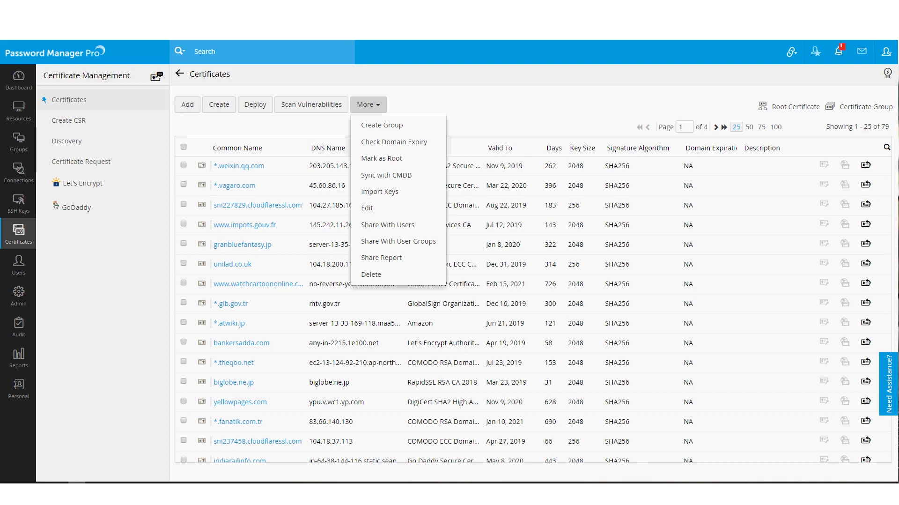
key("Escape")
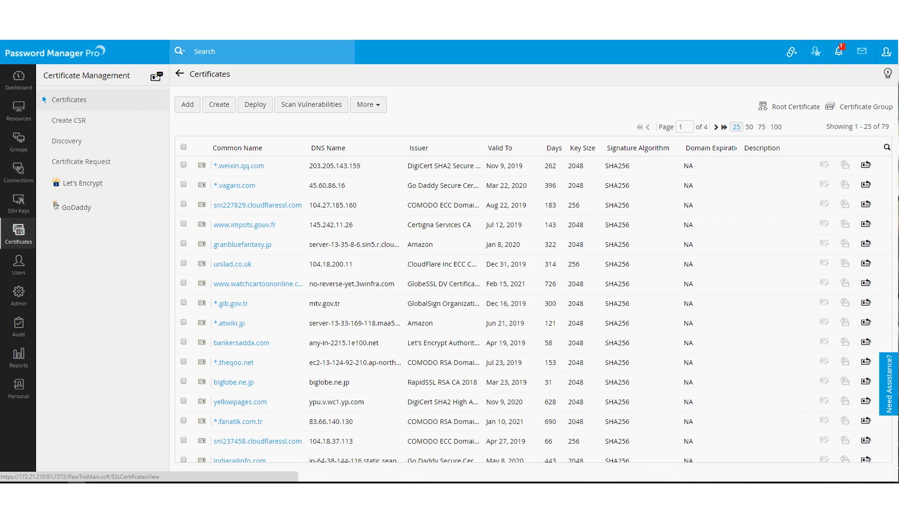
left_click(19, 80)
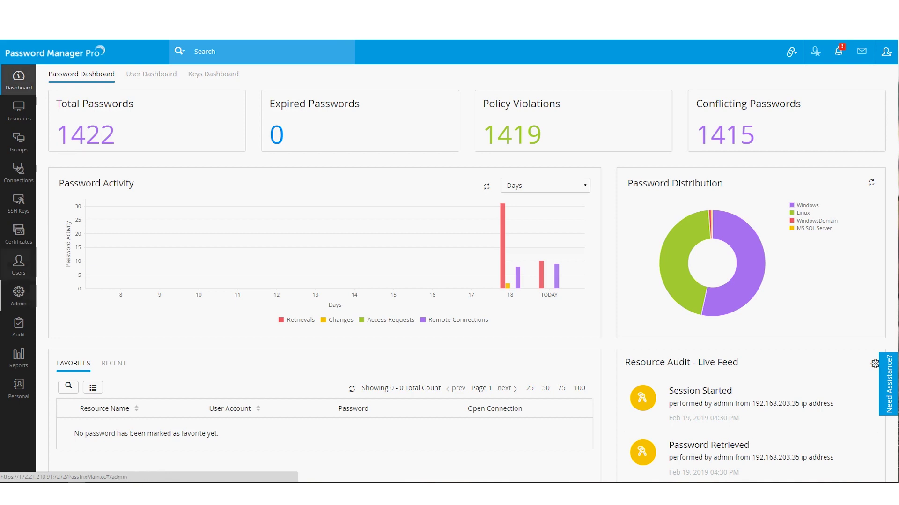
- Inspect Admin > Integration > SNMP Traps/Syslog Settings without saving, then go to Reports
left_click(19, 295)
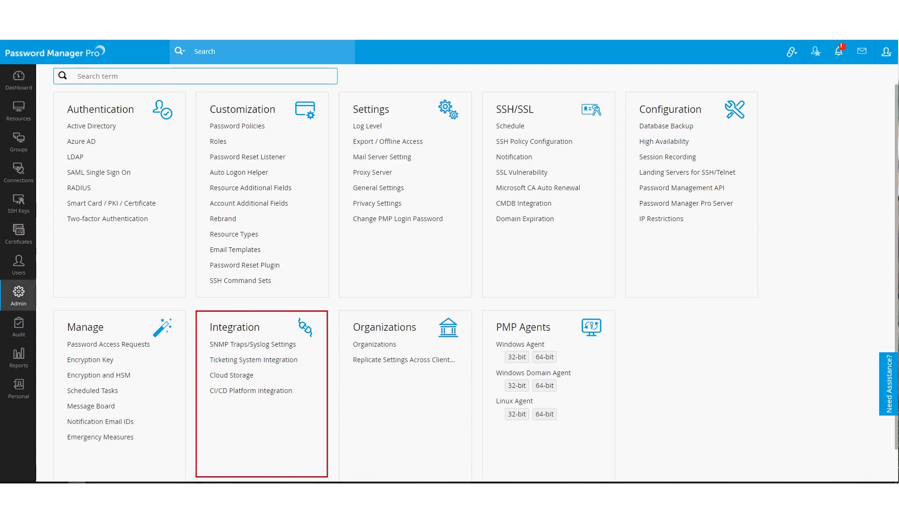
left_click(252, 344)
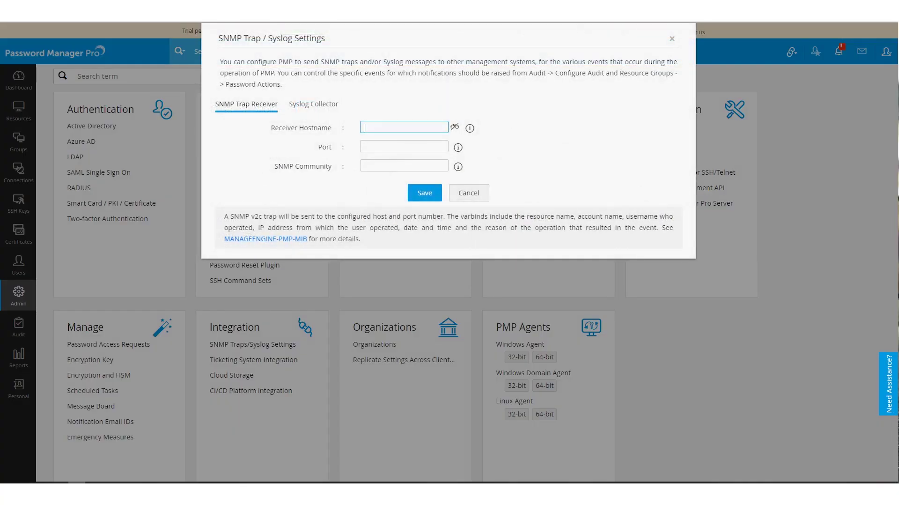
left_click(469, 192)
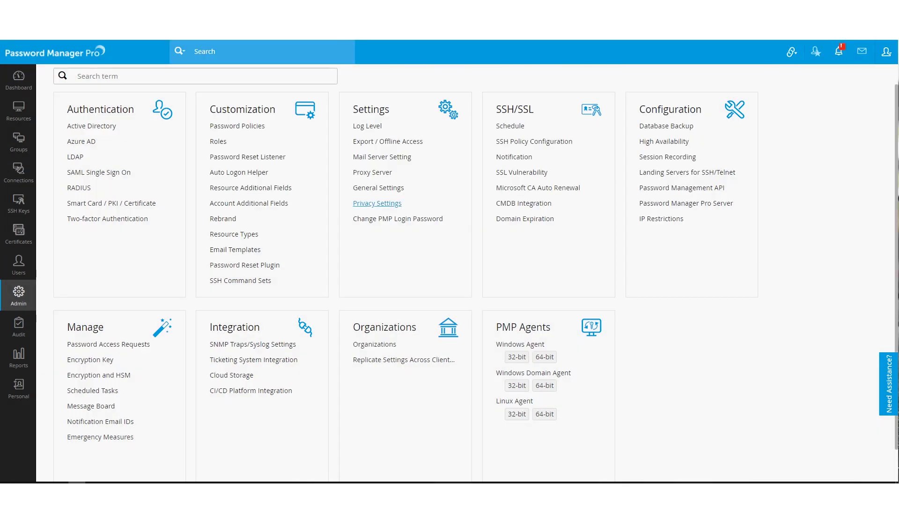
left_click(19, 356)
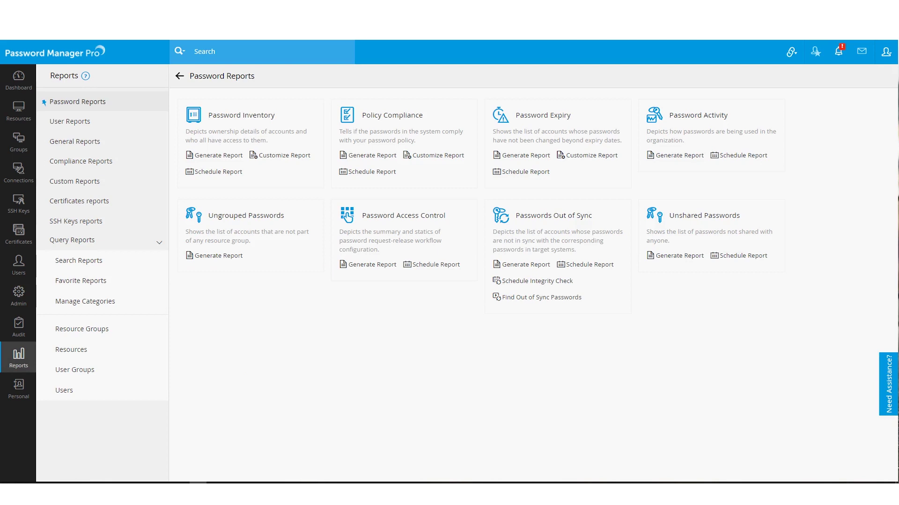
- Show the Custom Reports list with its seven report templates
left_click(75, 181)
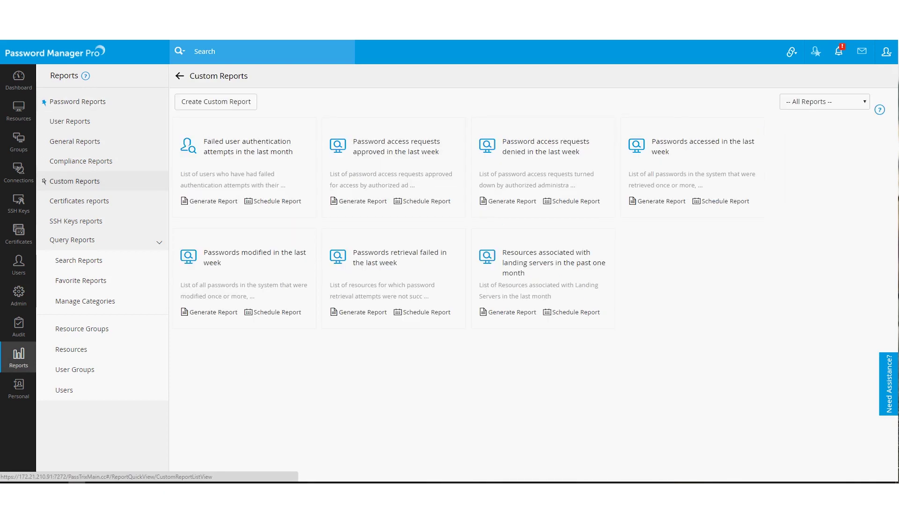